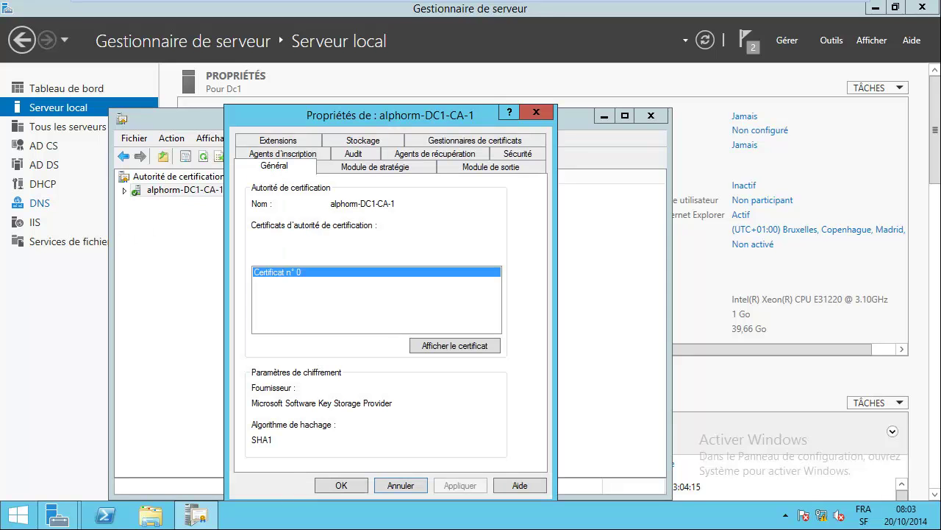
- Begin adding a new CRL distribution point (CDP) location in the certification authority's extensions, starting its path with \\
{"action": "left_click", "coordinate": [289, 143]}
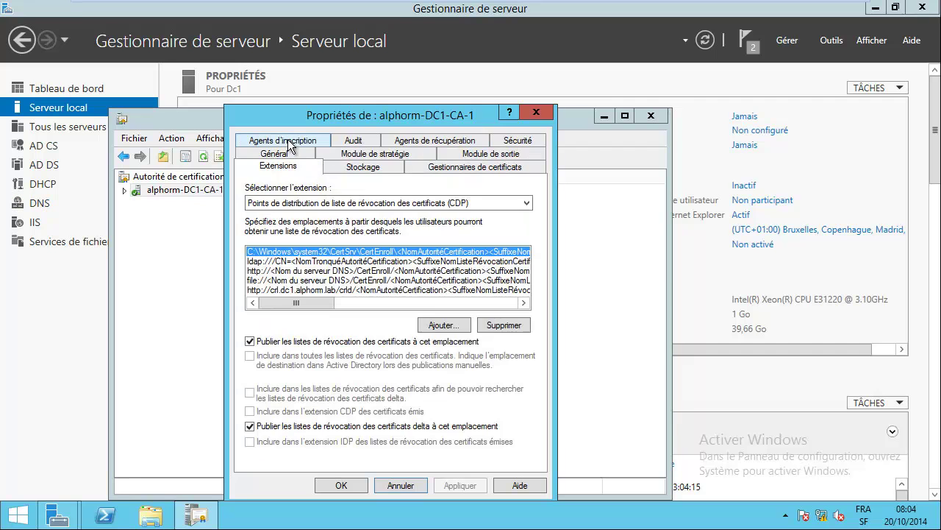
{"action": "left_click", "coordinate": [308, 291]}
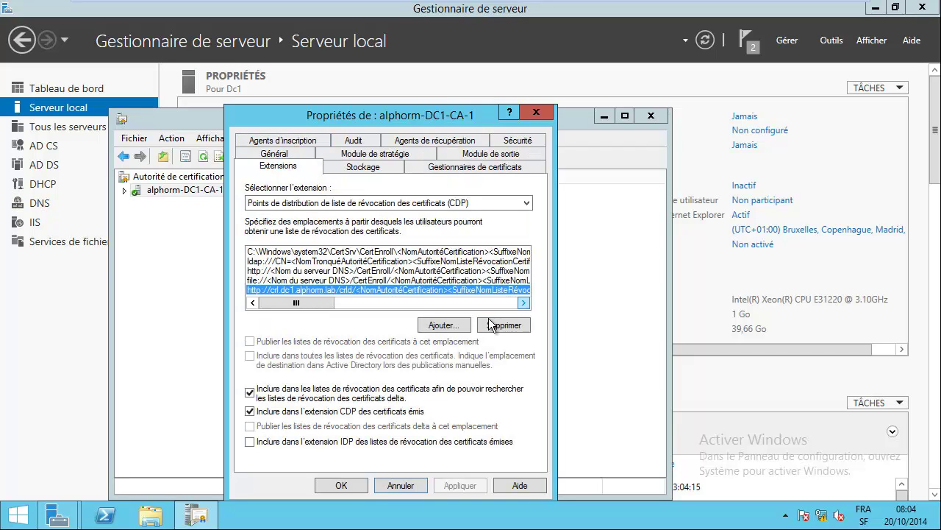
{"action": "left_click", "coordinate": [444, 325]}
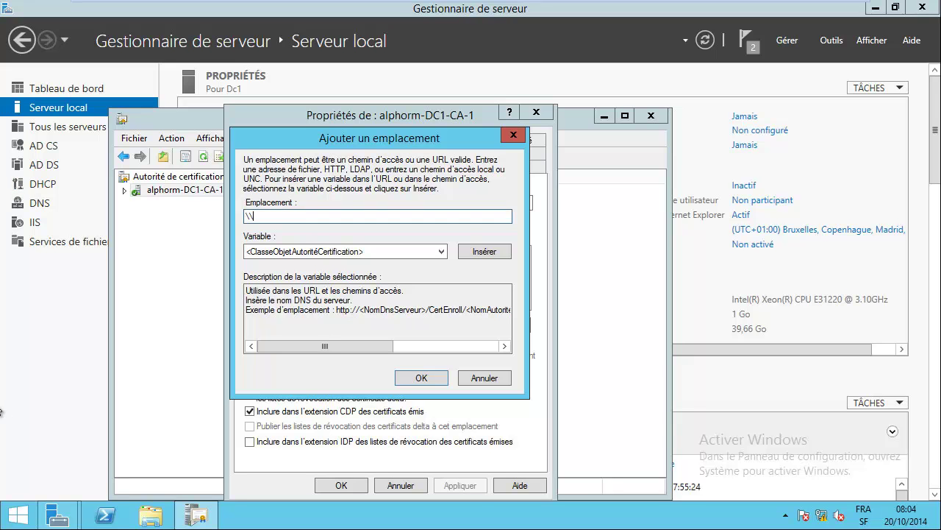
- Switch to the Windows PowerShell console and bring up a fresh prompt
{"action": "left_click", "coordinate": [107, 516]}
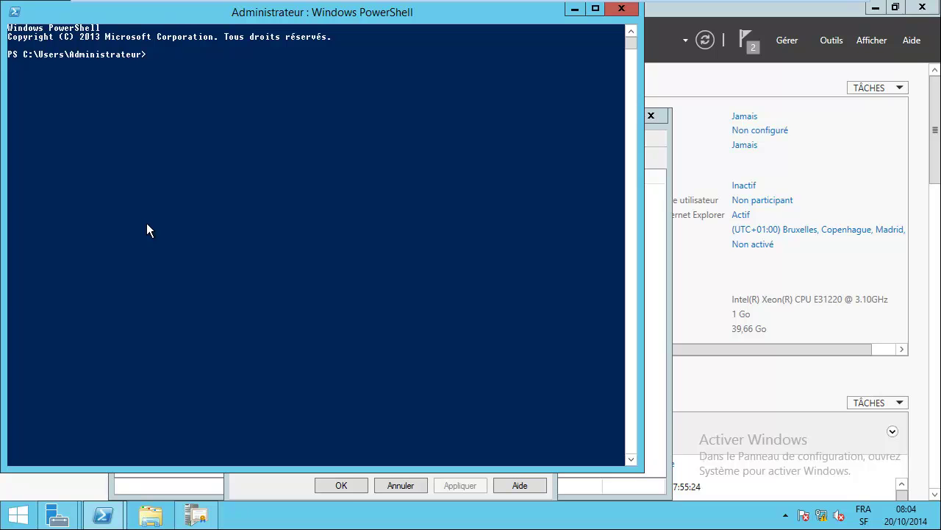
{"action": "key", "text": "Return"}
{"action": "key", "text": "Return"}
{"action": "key", "text": "Return"}
{"action": "key", "text": "Return"}
{"action": "type", "text": "ping"}
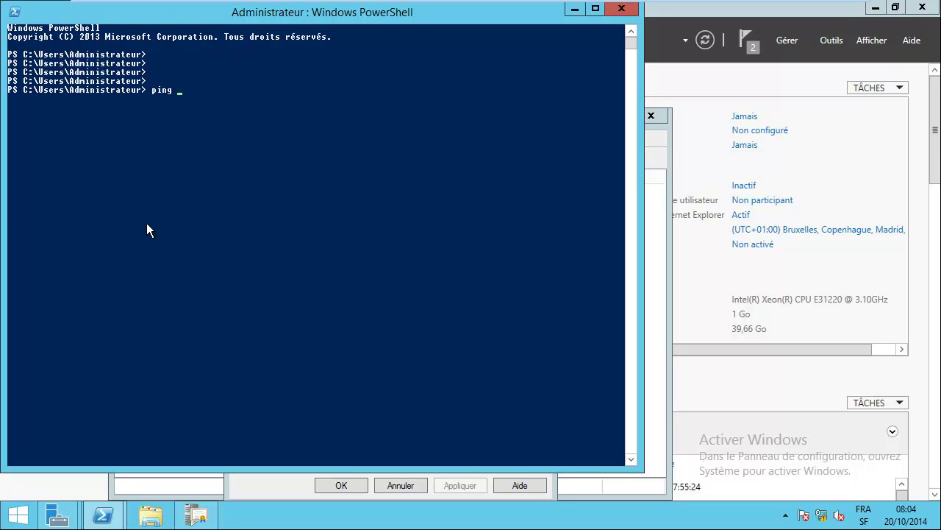
{"action": "type", "text": " fs-1"}
{"action": "left_click", "coordinate": [168, 117]}
{"action": "key", "text": "ctrl+c"}
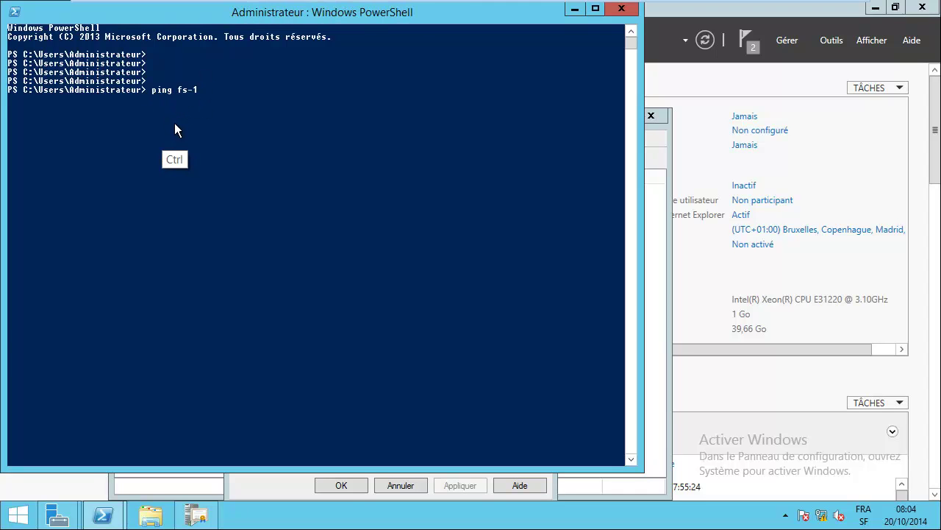
{"action": "key", "text": "ctrl+c"}
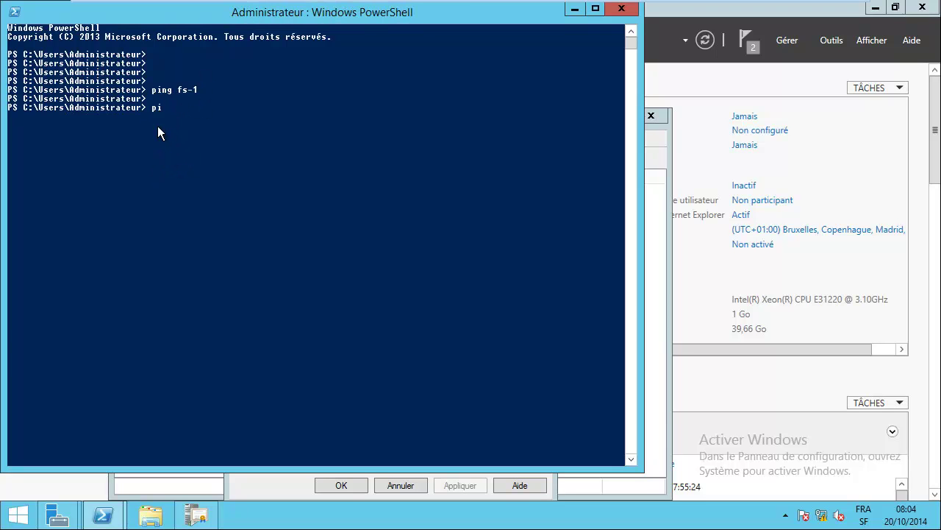
- Ping the server fs, stop the ping after a few replies, clear the console and put it away
{"action": "key", "text": "Return"}
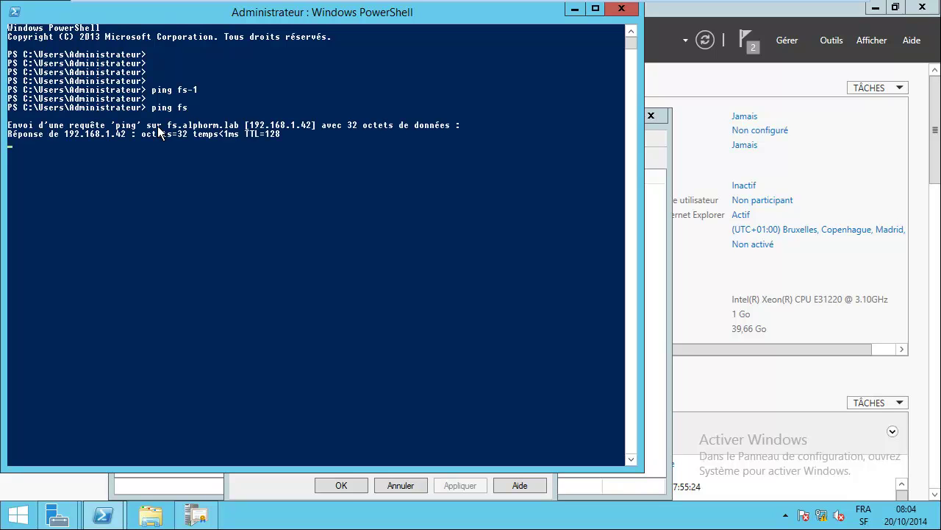
{"action": "key", "text": "ctrl+c"}
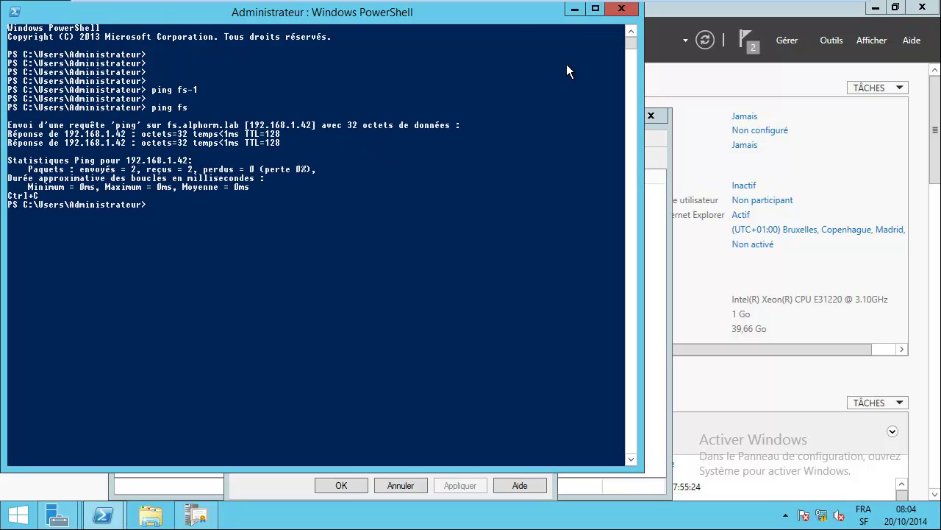
{"action": "type", "text": "cls"}
{"action": "key", "text": "Return"}
{"action": "left_click", "coordinate": [575, 9]}
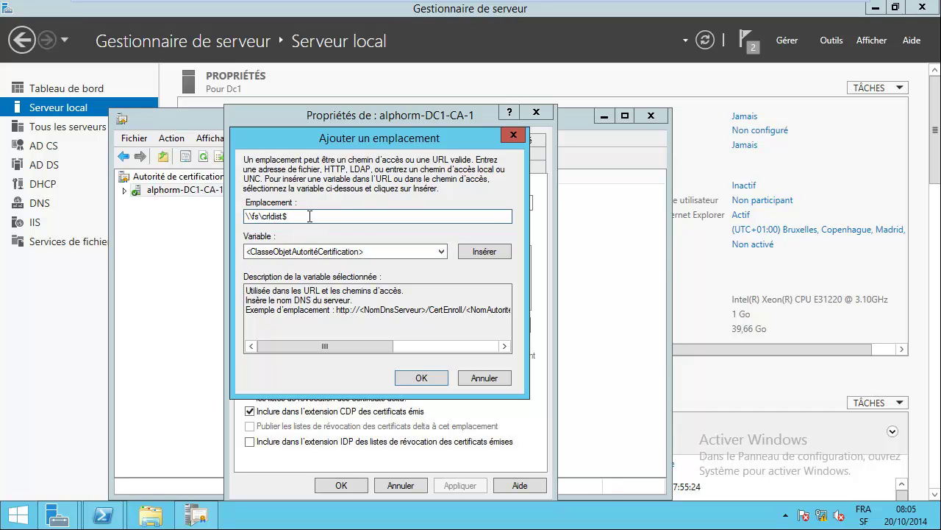
- Set the new location's path to \\fs\crldist$\ followed by the <NomAutoritéCertification> variable
{"action": "type", "text": "\\"}
{"action": "left_click", "coordinate": [441, 252]}
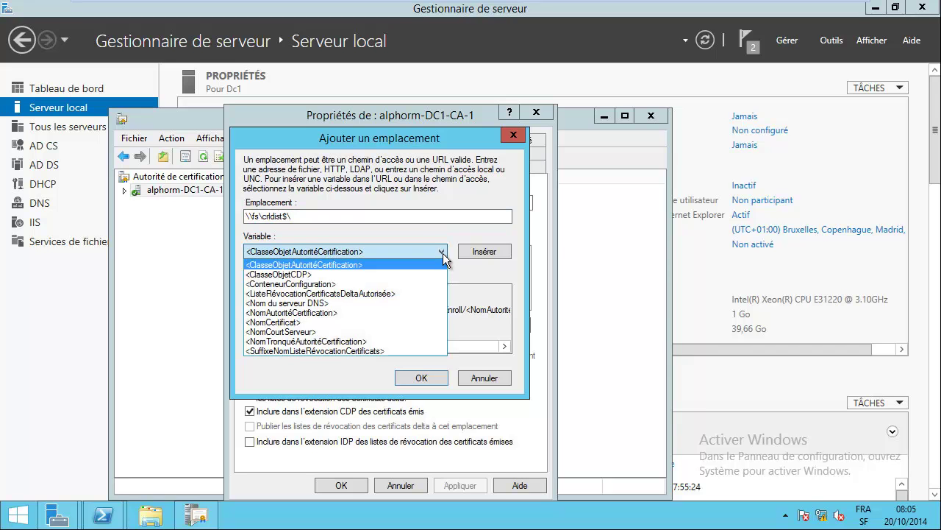
{"action": "left_click", "coordinate": [315, 312]}
{"action": "left_click", "coordinate": [494, 252]}
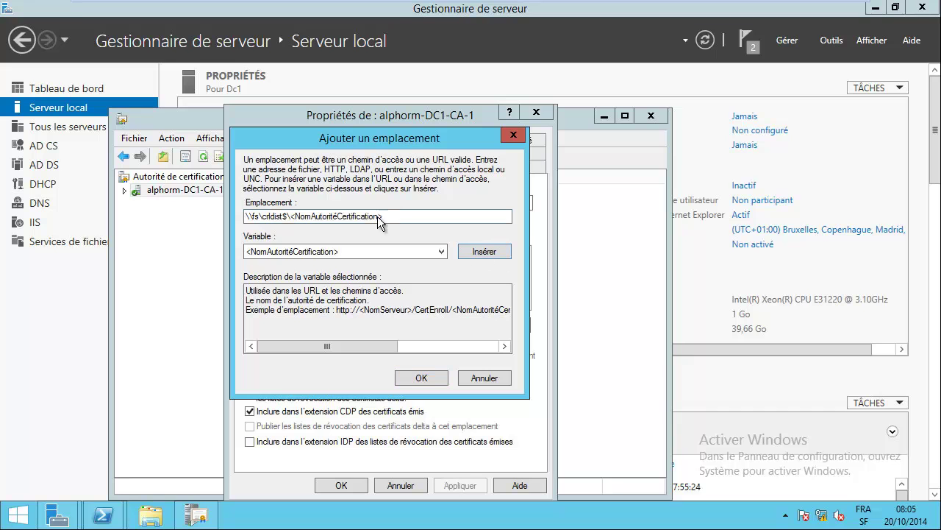
- Append the <SuffixeNomListeRévocationCertificats> variable to the end of the location path
{"action": "left_click", "coordinate": [397, 217]}
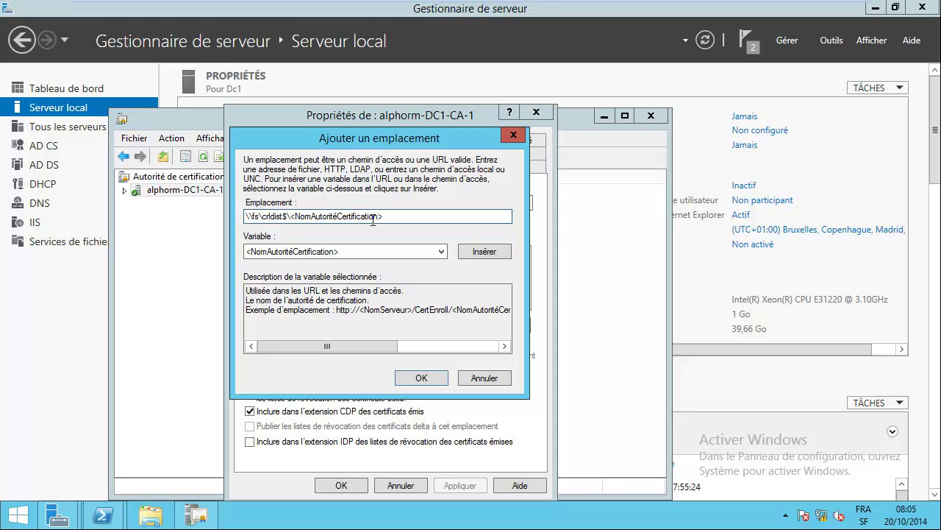
{"action": "left_click", "coordinate": [443, 254]}
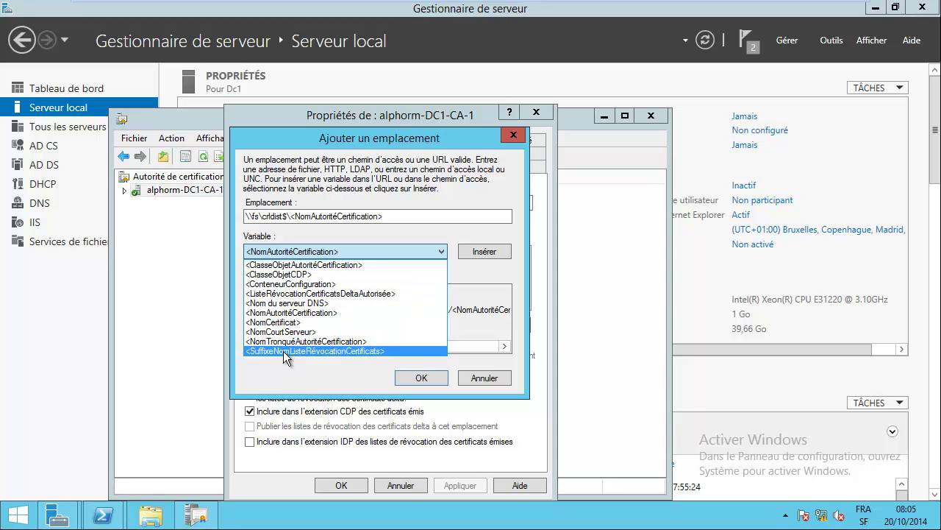
{"action": "left_click", "coordinate": [270, 350]}
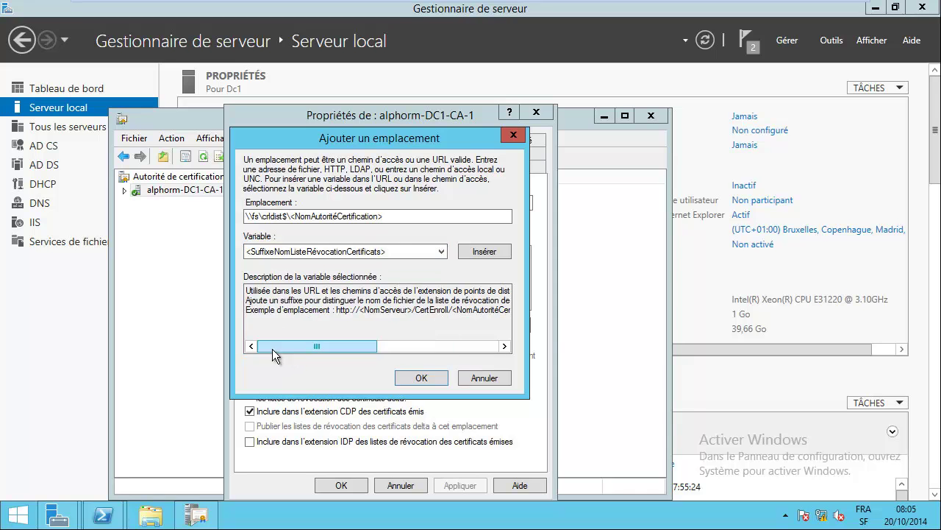
{"action": "left_click", "coordinate": [475, 251]}
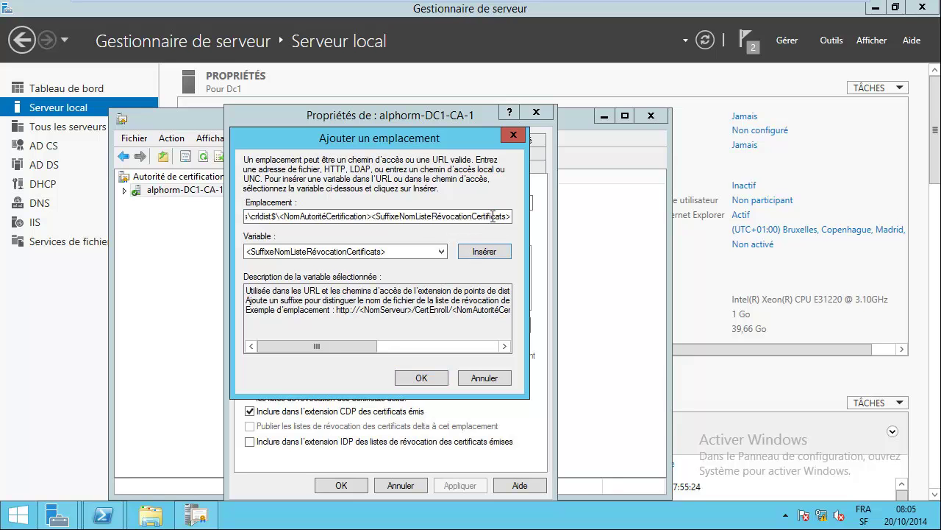
{"action": "double_click", "coordinate": [513, 216]}
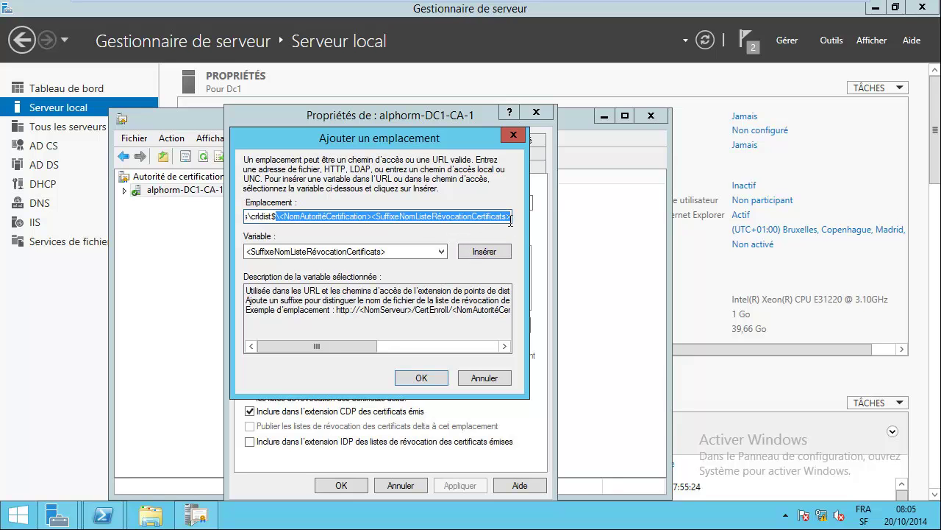
{"action": "left_click", "coordinate": [514, 220]}
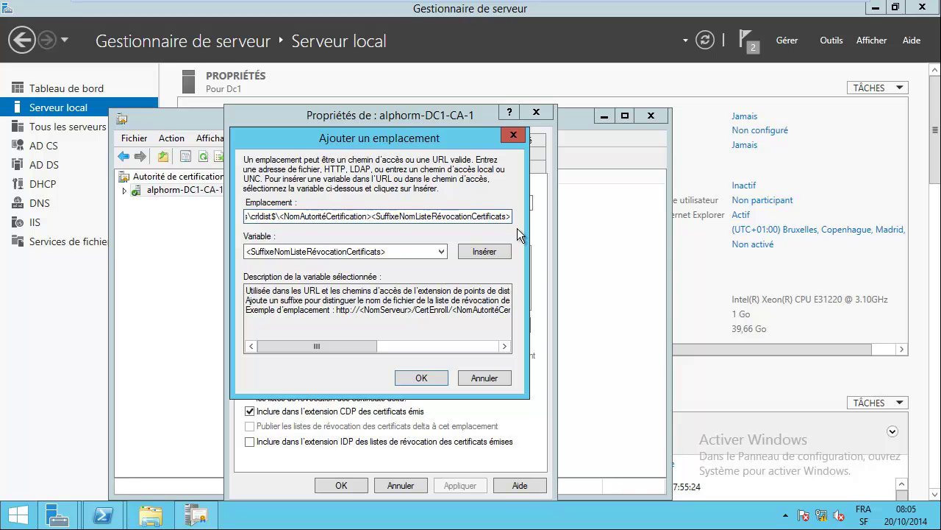
- Append <ListeRévocationCertificatsDeltaAutorisée> and .crl to the path, and add the location to the CDP list
{"action": "left_click", "coordinate": [277, 247]}
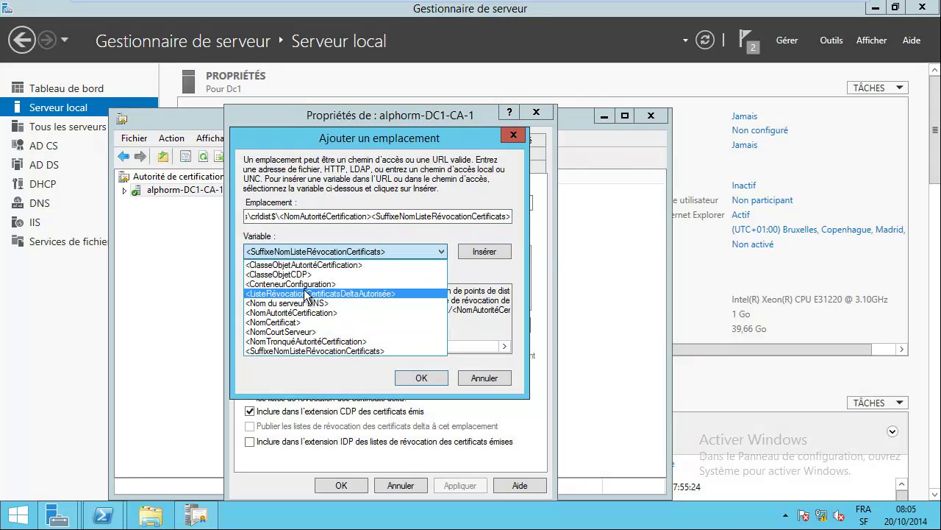
{"action": "left_click", "coordinate": [307, 294]}
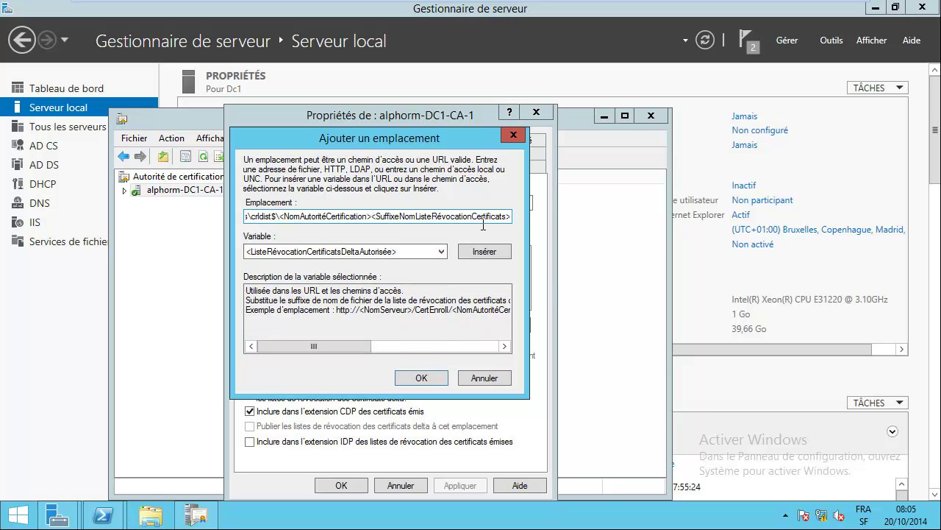
{"action": "left_click", "coordinate": [481, 249]}
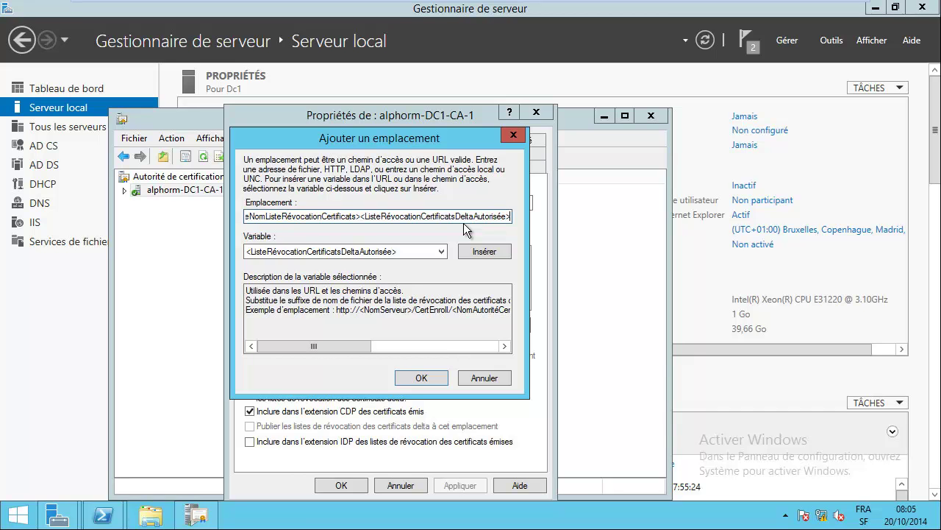
{"action": "type", "text": ".crl"}
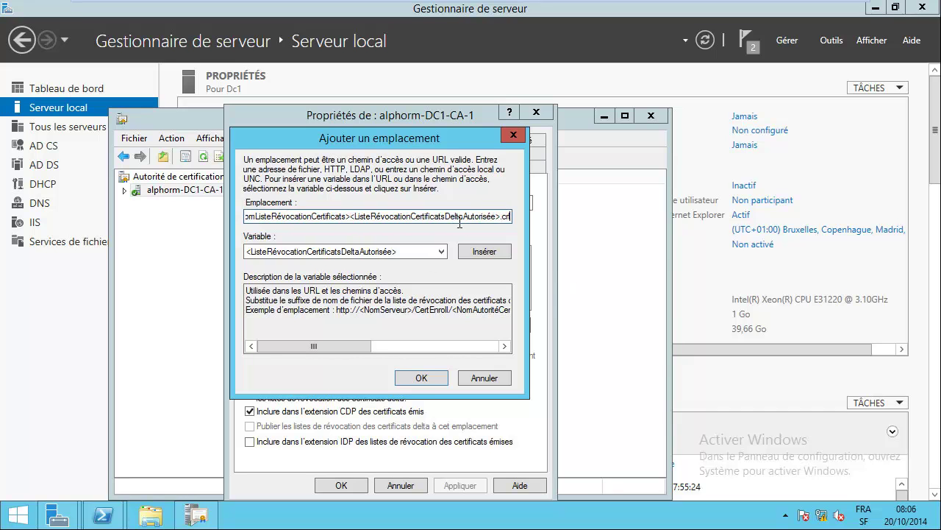
{"action": "left_click", "coordinate": [419, 384]}
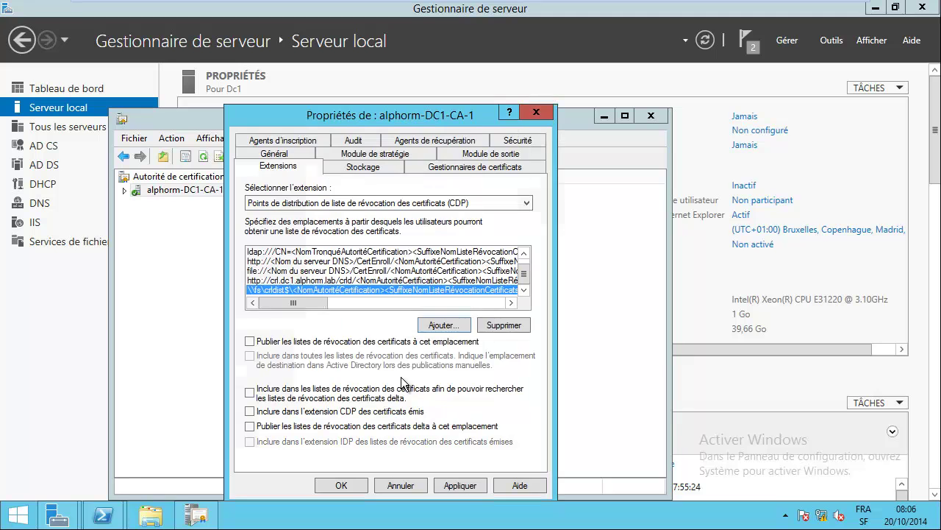
- Enable CRL publishing to the \\fs\crldist$ location and its inclusion in issued certificates' CDP extension, then apply with a restart of the certificate services
{"action": "left_click", "coordinate": [281, 282]}
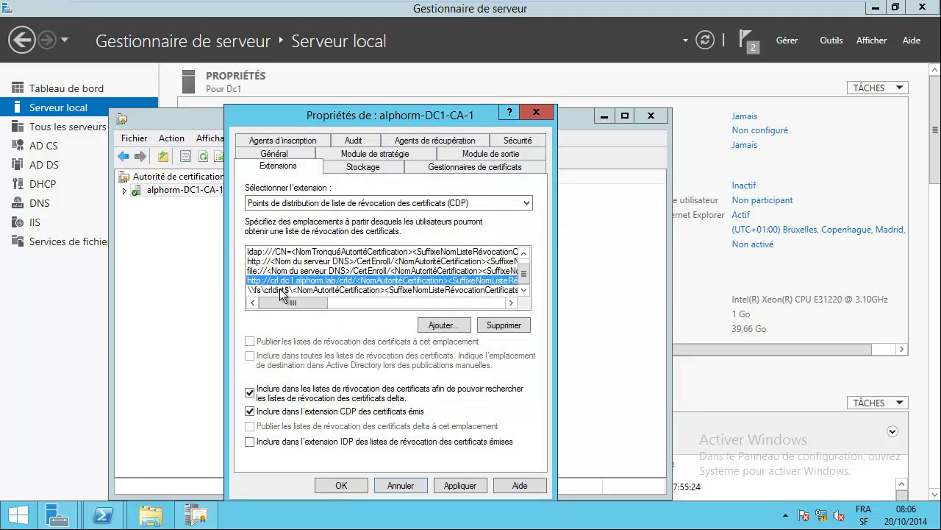
{"action": "left_click", "coordinate": [285, 290]}
{"action": "left_click", "coordinate": [250, 393]}
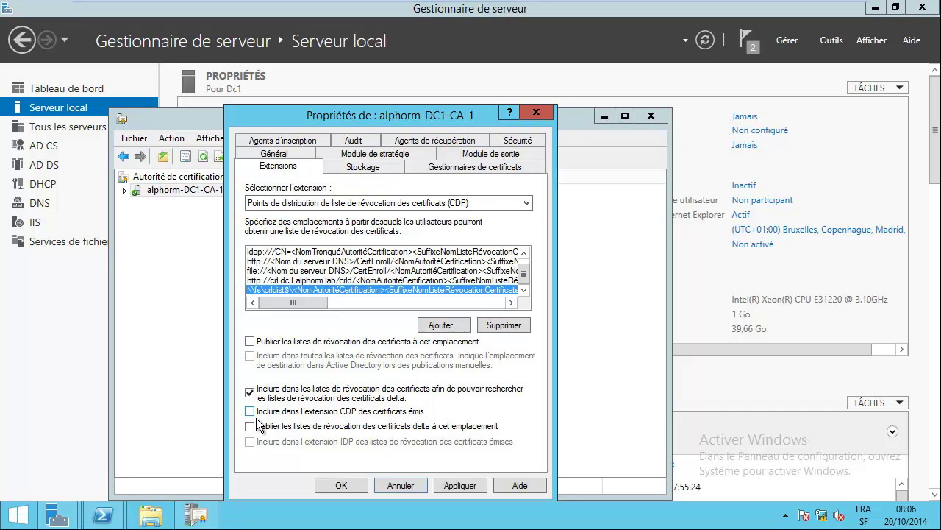
{"action": "left_click", "coordinate": [250, 412]}
{"action": "left_click", "coordinate": [257, 394]}
{"action": "left_click", "coordinate": [250, 342]}
{"action": "left_click", "coordinate": [347, 484]}
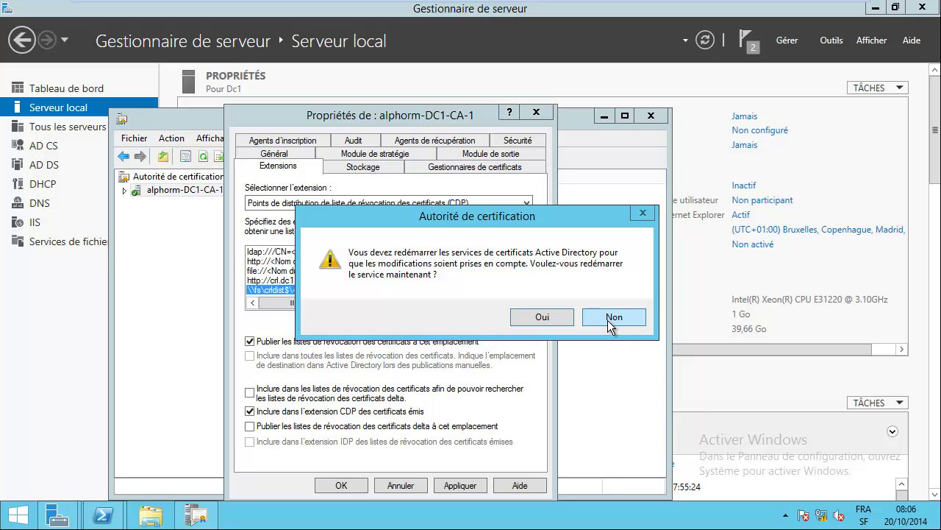
{"action": "left_click", "coordinate": [543, 320]}
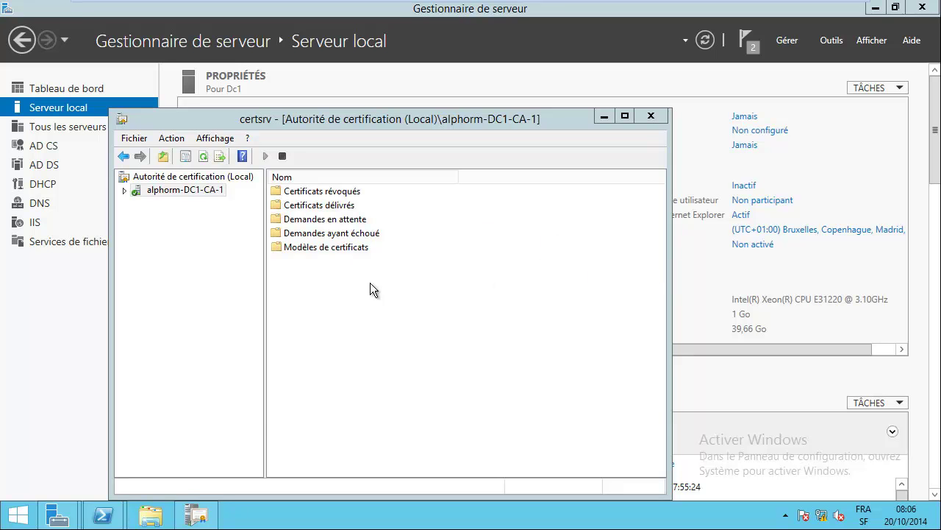
- Close the completed roles and features wizard and open the DNS management console
{"action": "mouse_move", "coordinate": [58, 515]}
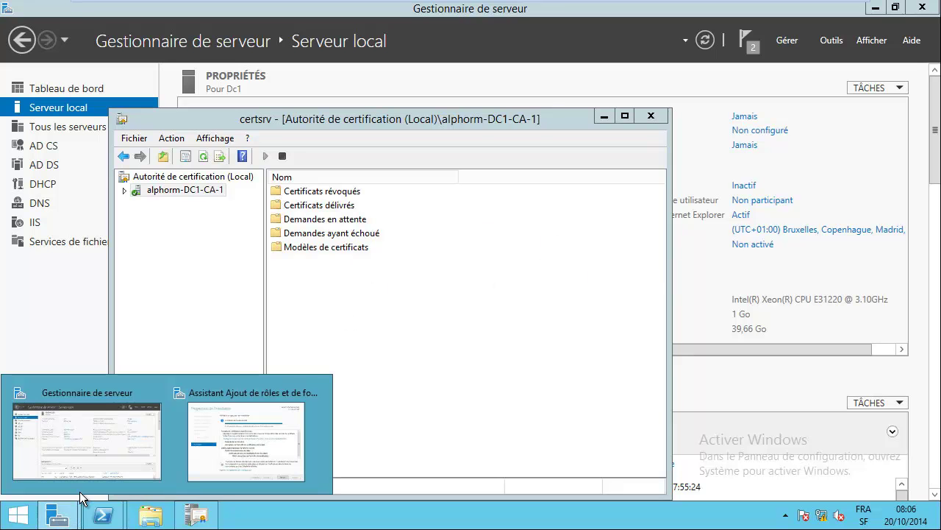
{"action": "left_click", "coordinate": [220, 449]}
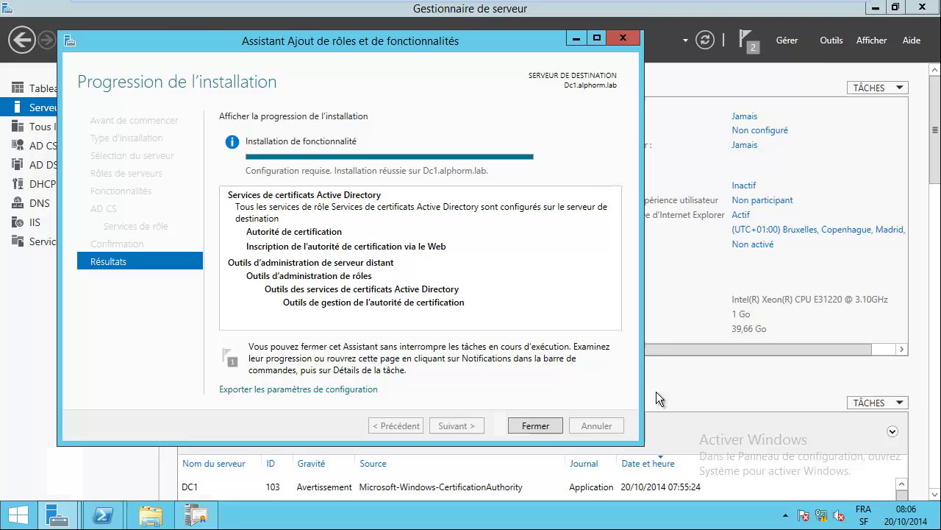
{"action": "left_click", "coordinate": [536, 425]}
{"action": "left_click", "coordinate": [832, 40]}
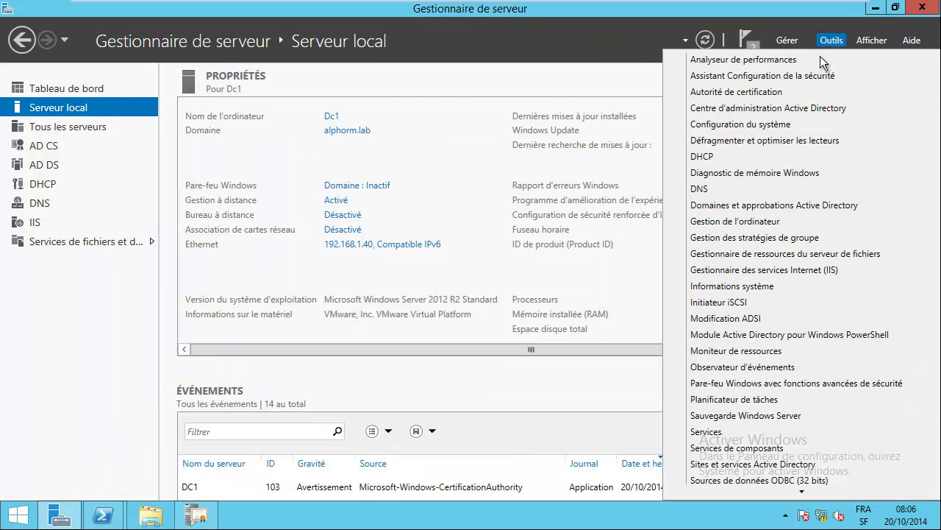
{"action": "left_click", "coordinate": [699, 193]}
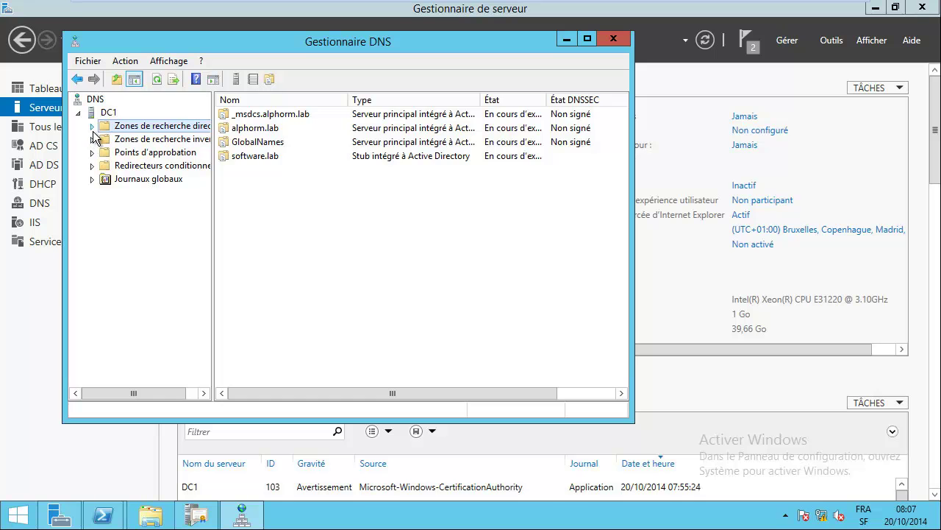
- Create a host (A) record named crl with IP address 192.168.1.40 in the alphorm.lab forward lookup zone
{"action": "left_click", "coordinate": [92, 125]}
{"action": "left_click", "coordinate": [145, 179]}
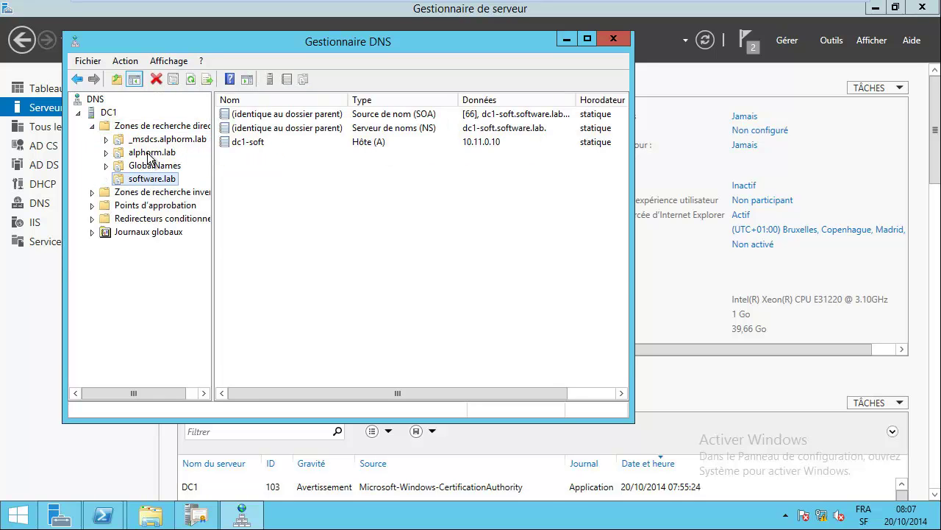
{"action": "left_click", "coordinate": [150, 153]}
{"action": "right_click", "coordinate": [156, 154]}
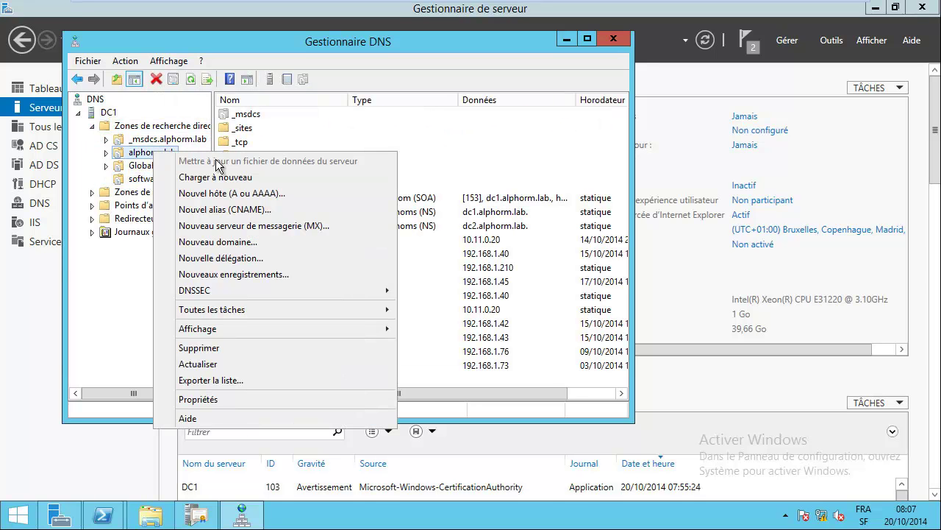
{"action": "left_click", "coordinate": [294, 193]}
{"action": "type", "text": "crl"}
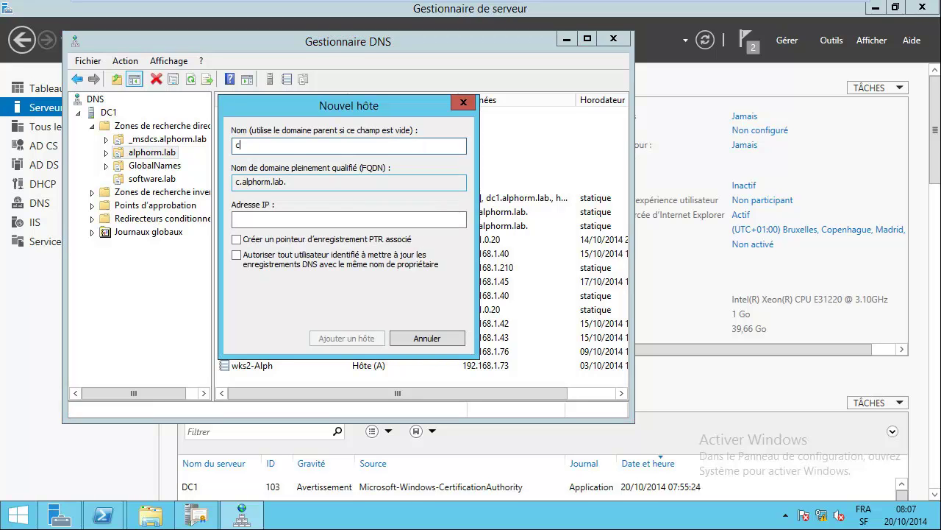
{"action": "left_click", "coordinate": [269, 220]}
{"action": "type", "text": "192"}
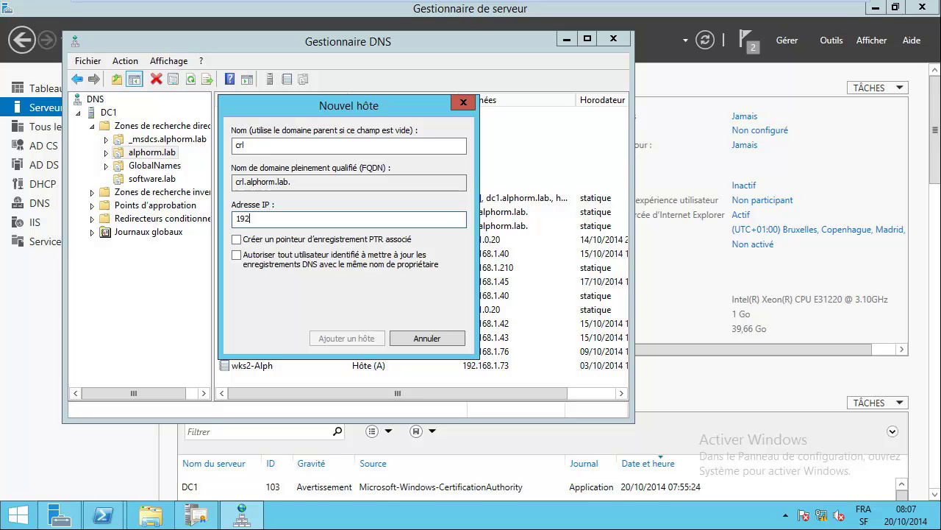
{"action": "type", "text": ".168.1.40"}
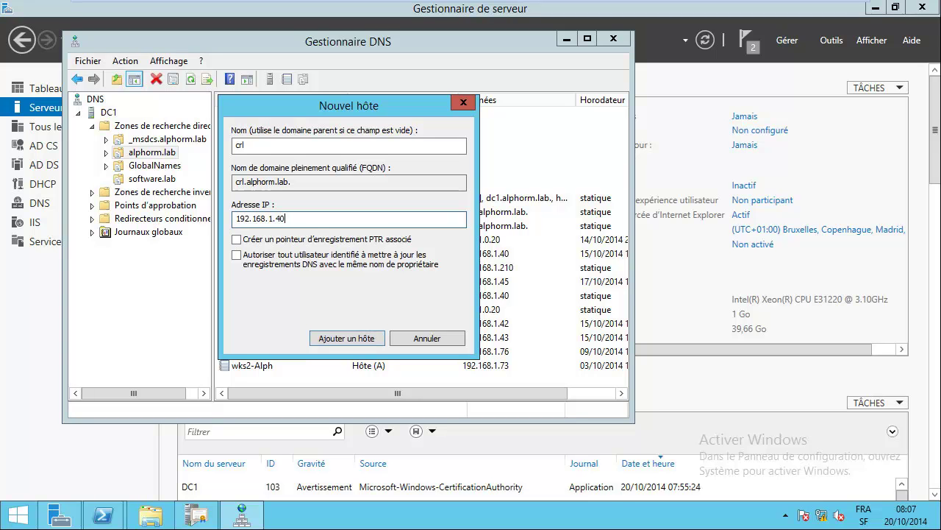
{"action": "left_click", "coordinate": [348, 340]}
{"action": "left_click", "coordinate": [609, 312]}
{"action": "left_click", "coordinate": [440, 337]}
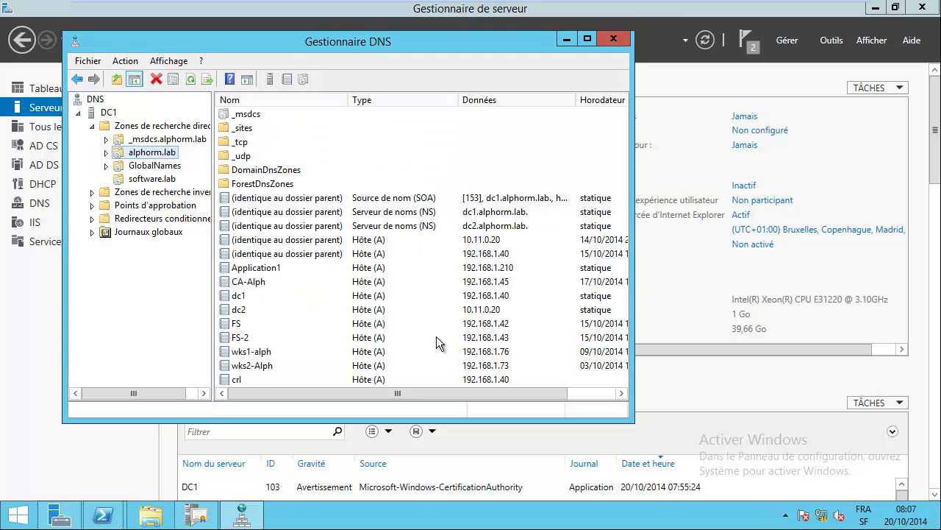
- Switch to the certification authority console and examine the HTTP crld location among the CDP extensions of alphorm-DC1-CA-1, leaving its properties without changes
{"action": "left_click", "coordinate": [196, 515]}
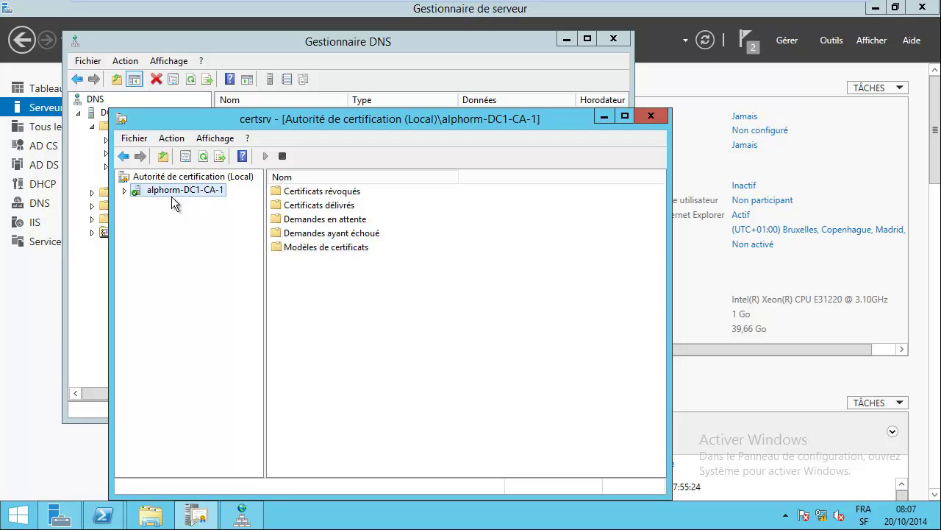
{"action": "right_click", "coordinate": [197, 191]}
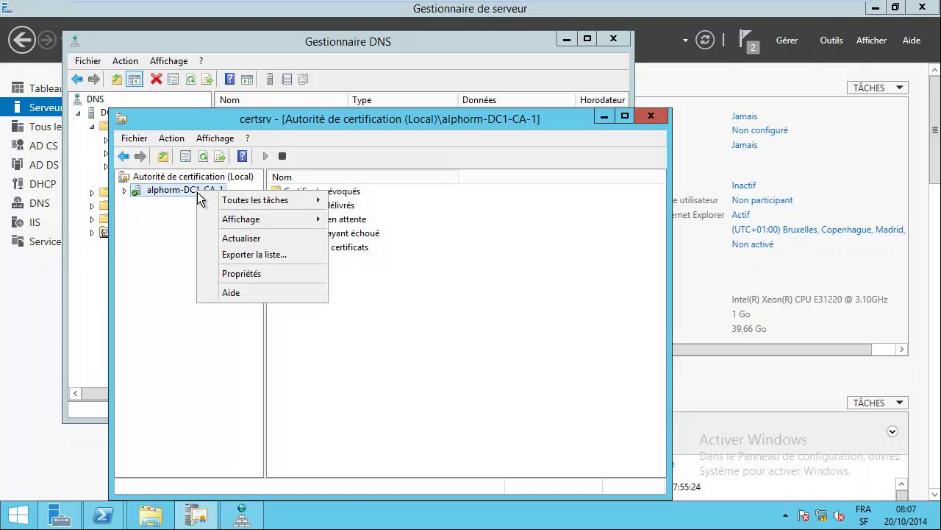
{"action": "left_click", "coordinate": [245, 273]}
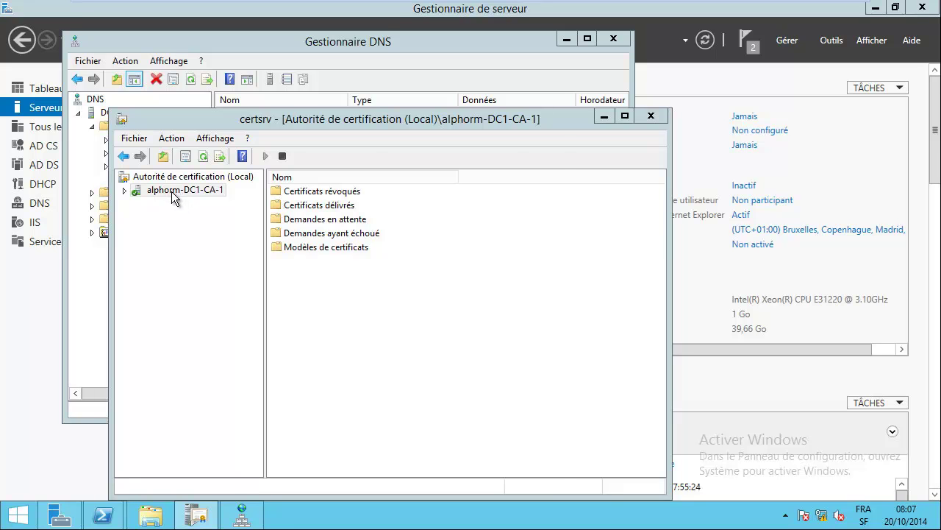
{"action": "key", "text": "alt+Return"}
{"action": "left_click", "coordinate": [293, 141]}
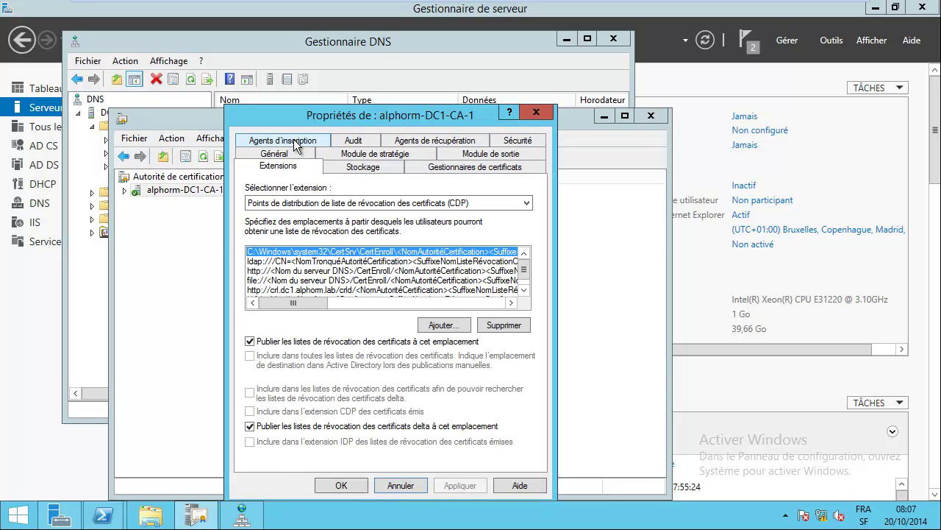
{"action": "left_click", "coordinate": [283, 291]}
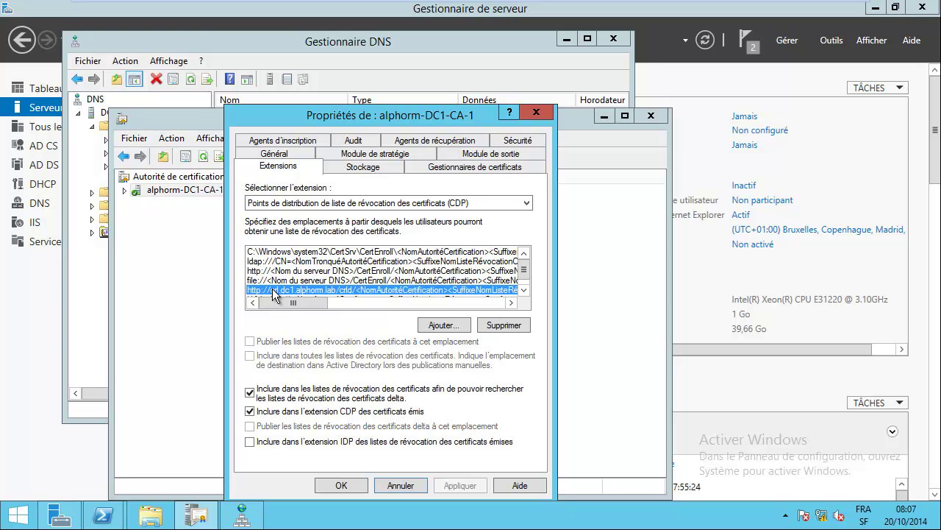
{"action": "left_click", "coordinate": [408, 485]}
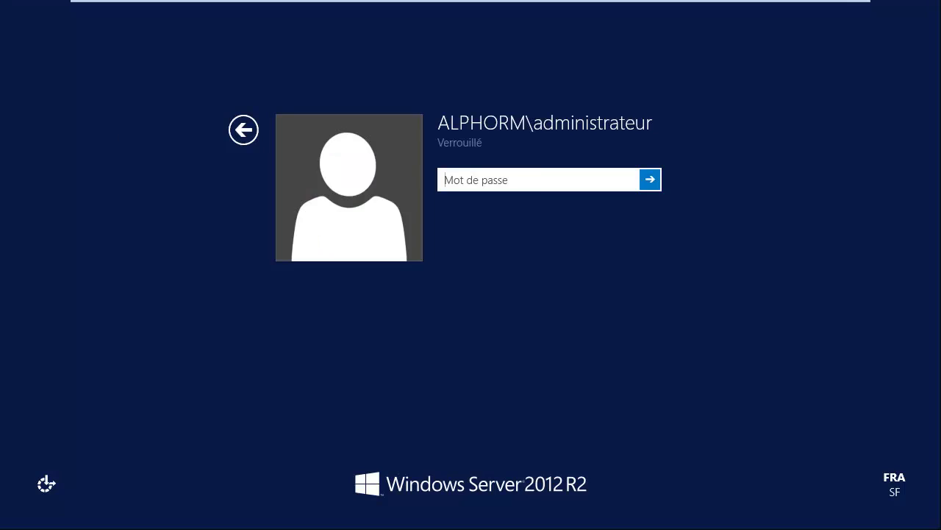
- Unlock the domain administrator session on the FS server by entering the account password
{"action": "left_click", "coordinate": [507, 189]}
{"action": "key", "text": "Caps_Lock"}
{"action": "type", "text": "*"}
{"action": "type", "text": "*******"}
{"action": "key", "text": "Return"}
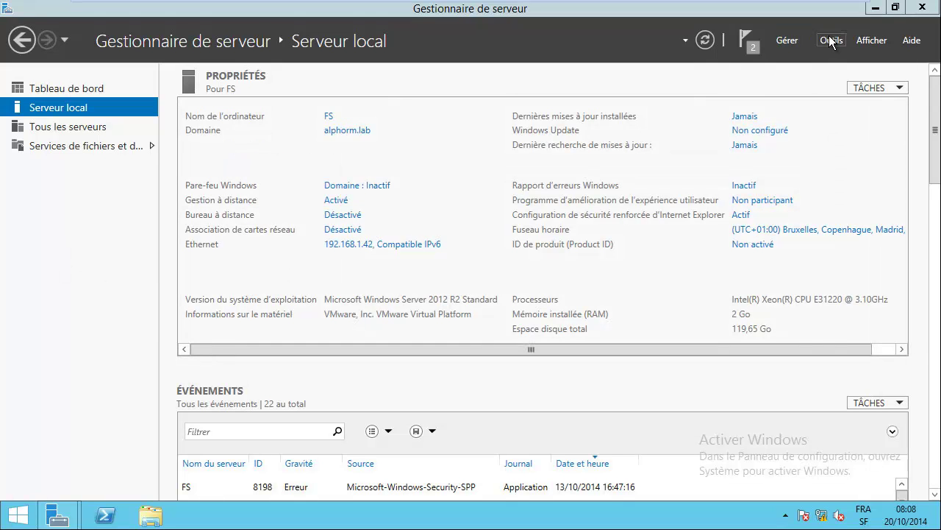
- Start adding roles and features on FS.alphorm.lab, keeping the default installation type and destination server, up to the server role selection
{"action": "left_click", "coordinate": [85, 401]}
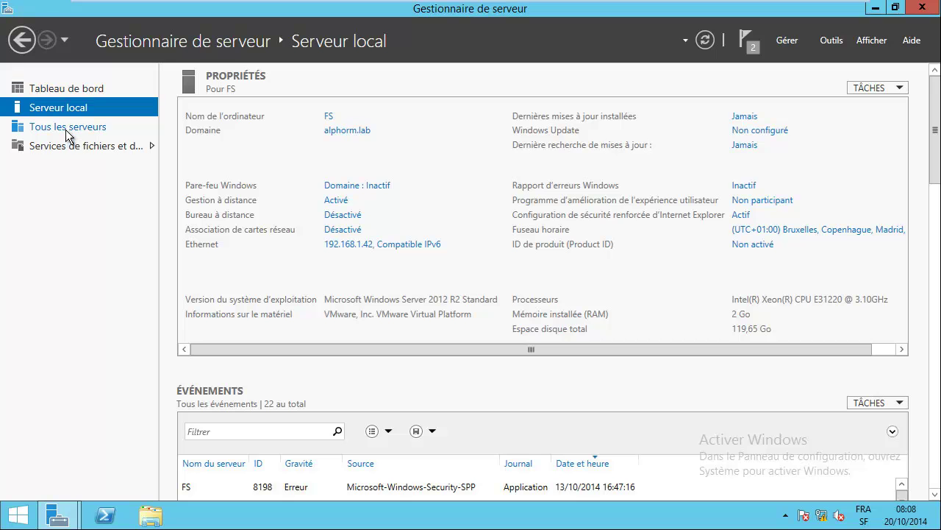
{"action": "left_click", "coordinate": [60, 88]}
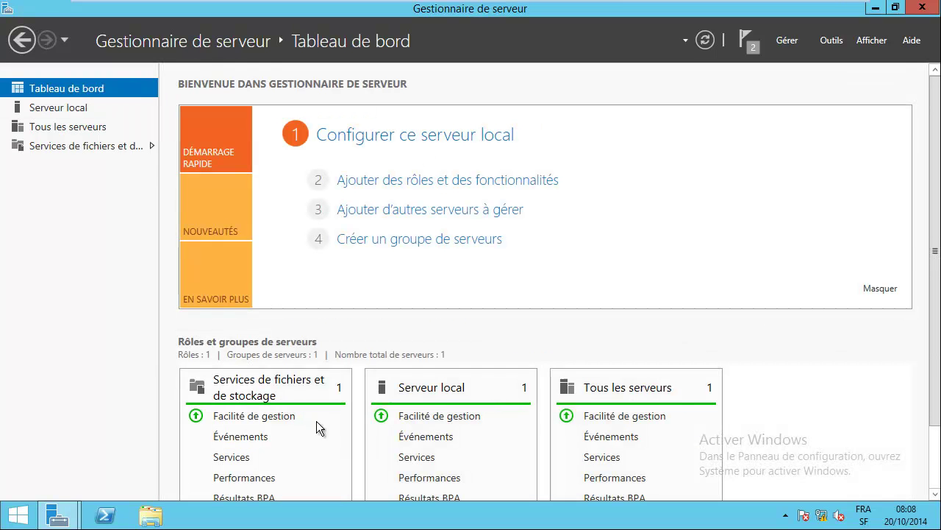
{"action": "scroll", "coordinate": [931, 331], "scroll_direction": "down", "scroll_amount": 3}
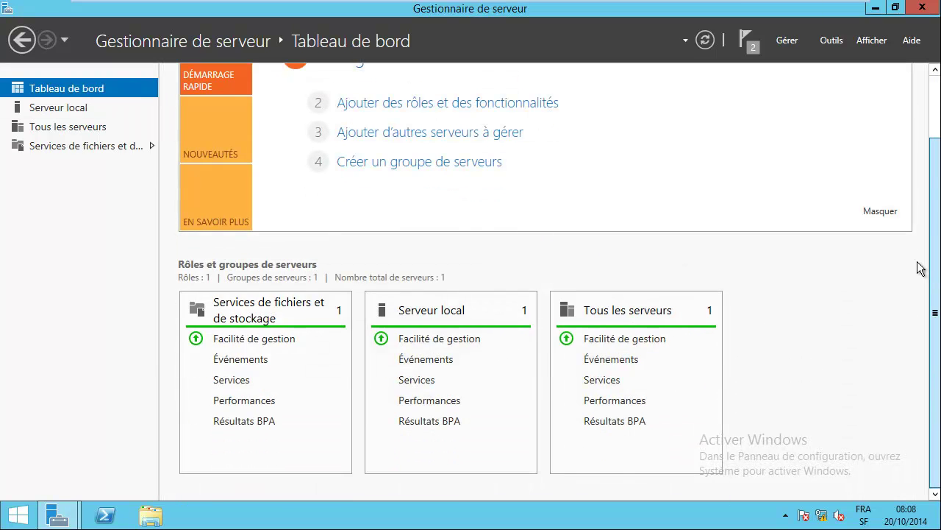
{"action": "scroll", "coordinate": [918, 267], "scroll_direction": "up", "scroll_amount": 3}
{"action": "left_click", "coordinate": [787, 40]}
{"action": "left_click", "coordinate": [782, 59]}
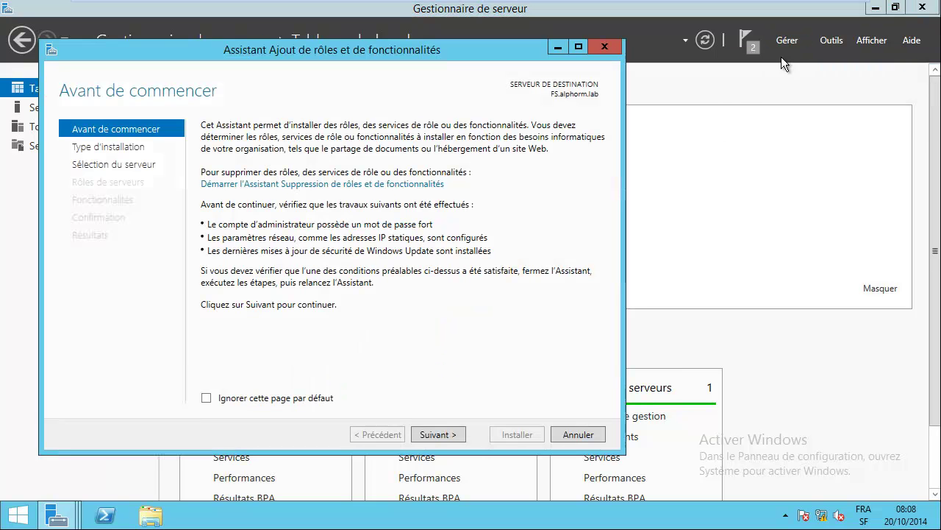
{"action": "left_click", "coordinate": [439, 434]}
{"action": "left_click", "coordinate": [440, 434]}
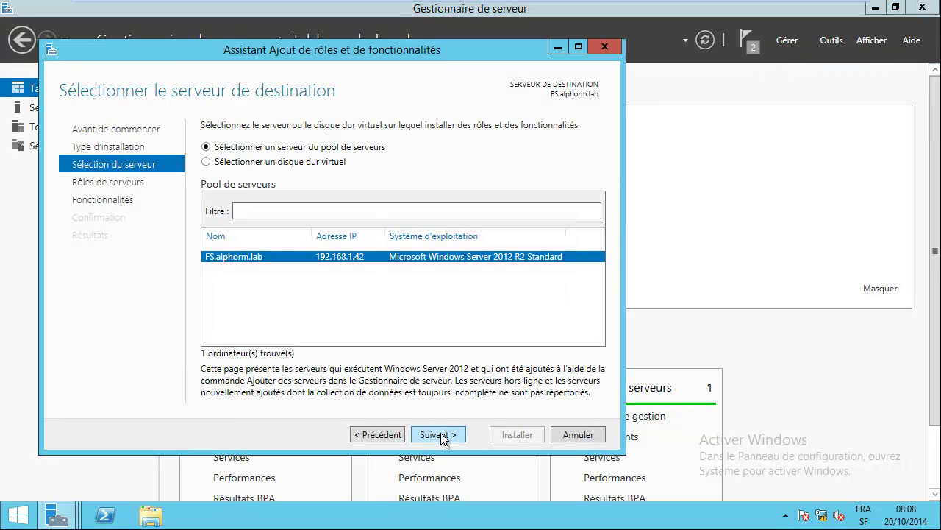
{"action": "left_click", "coordinate": [444, 434]}
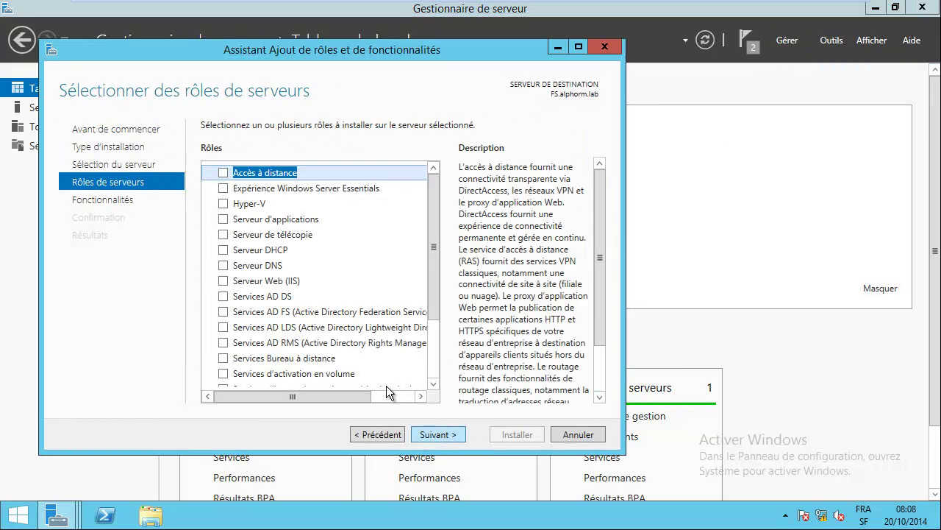
- Select the Serveur Web (IIS) role with its required features, keep the default role services, and install it
{"action": "left_click", "coordinate": [224, 282]}
{"action": "left_click", "coordinate": [366, 382]}
{"action": "left_click", "coordinate": [437, 436]}
{"action": "left_click", "coordinate": [436, 437]}
{"action": "left_click", "coordinate": [440, 442]}
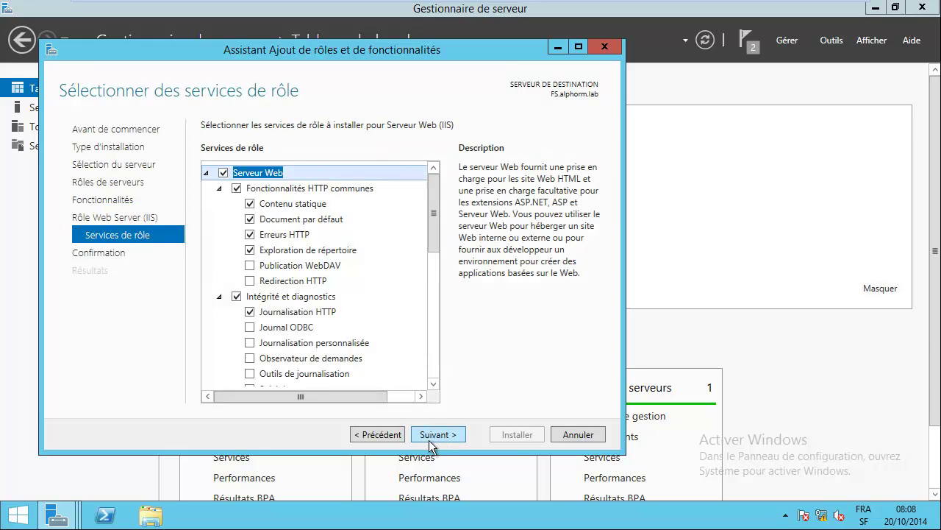
{"action": "left_click", "coordinate": [433, 439]}
{"action": "left_click", "coordinate": [506, 438]}
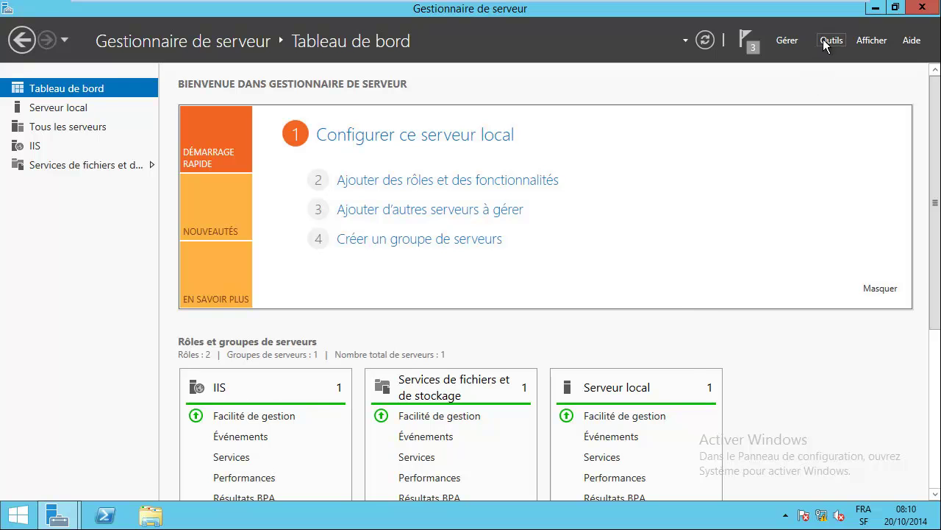
- Open the Internet Information Services (IIS) management console and expand the FS server, dismissing the prompt
{"action": "left_click", "coordinate": [823, 39]}
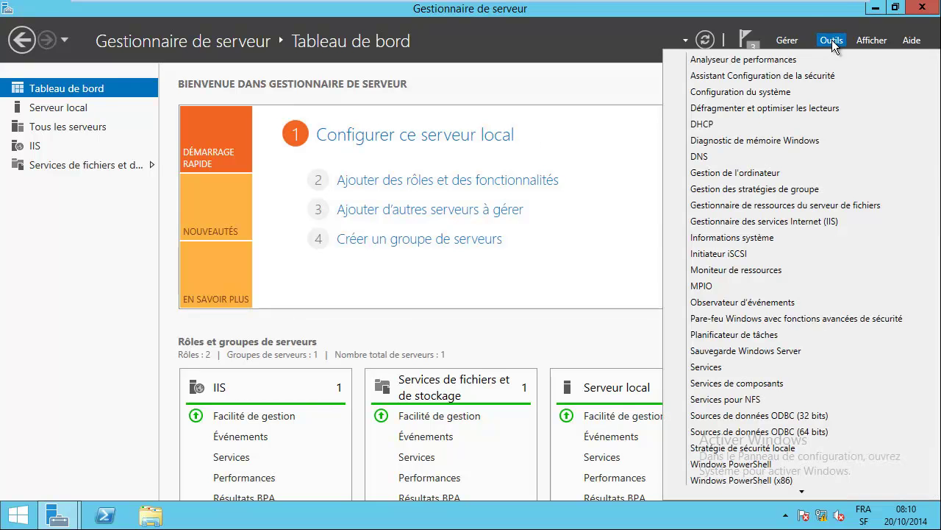
{"action": "left_click", "coordinate": [740, 222]}
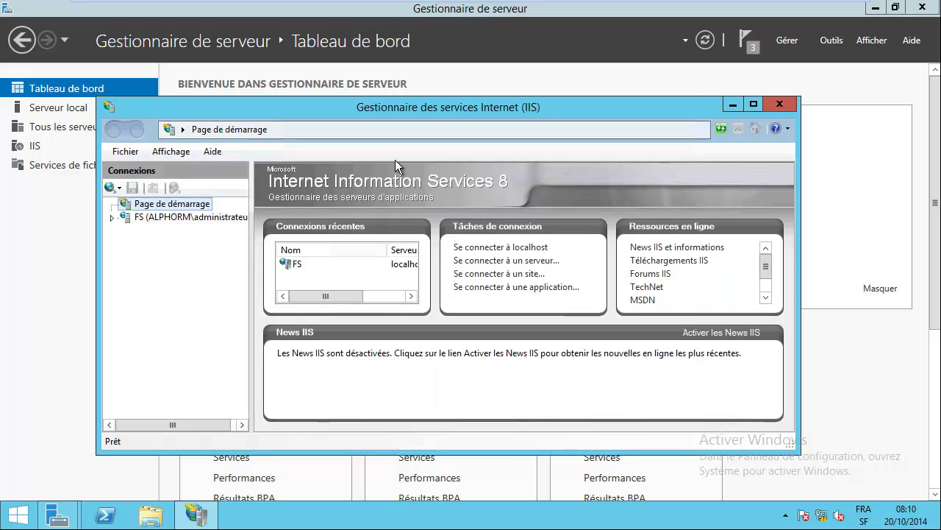
{"action": "left_click", "coordinate": [112, 217]}
{"action": "left_click", "coordinate": [511, 330]}
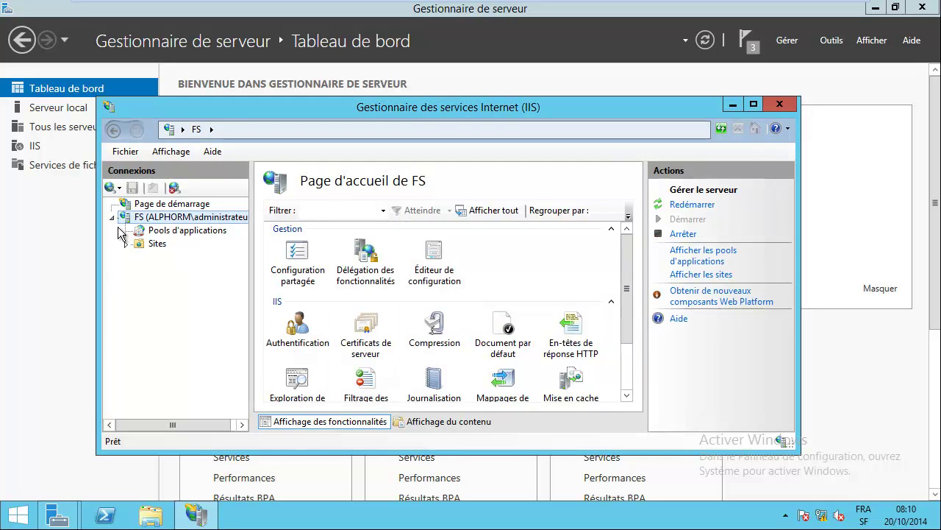
- Start a new virtual directory under Default Web Site with the alias CRLD
{"action": "left_click", "coordinate": [126, 243]}
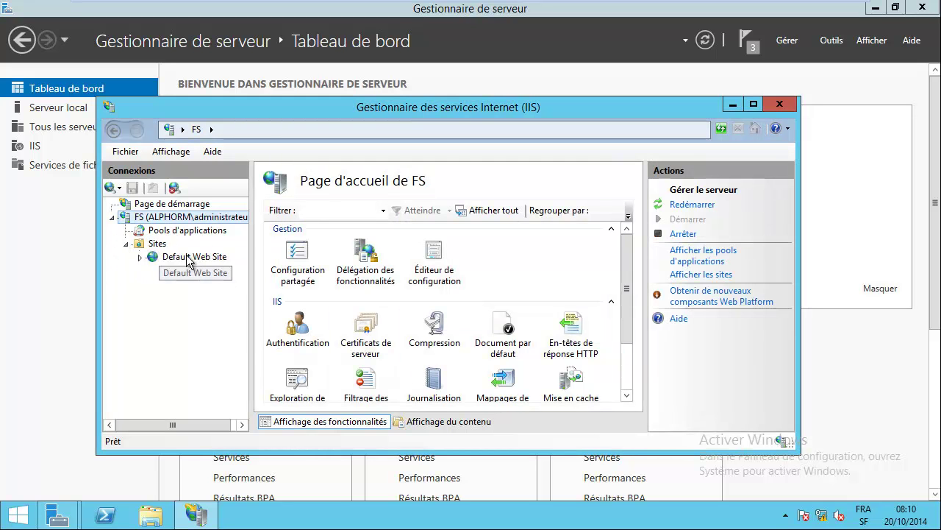
{"action": "right_click", "coordinate": [175, 257]}
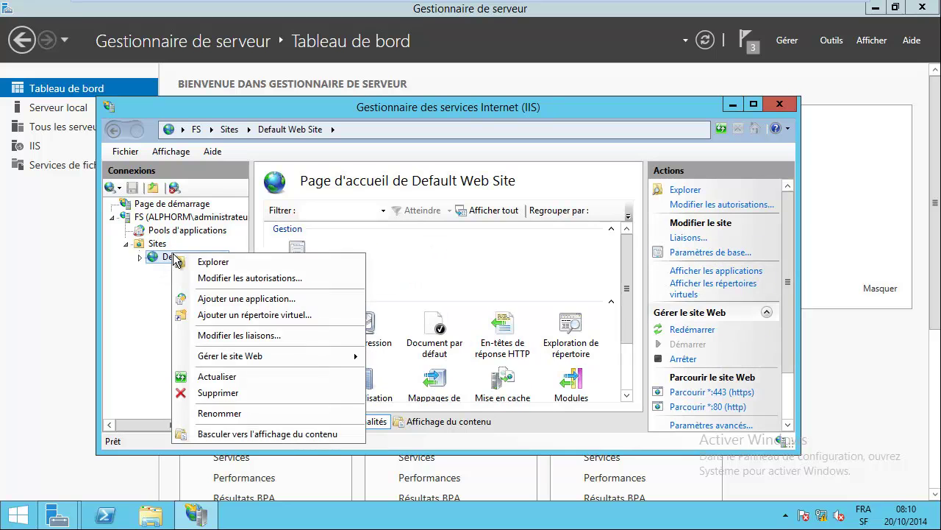
{"action": "left_click", "coordinate": [239, 317]}
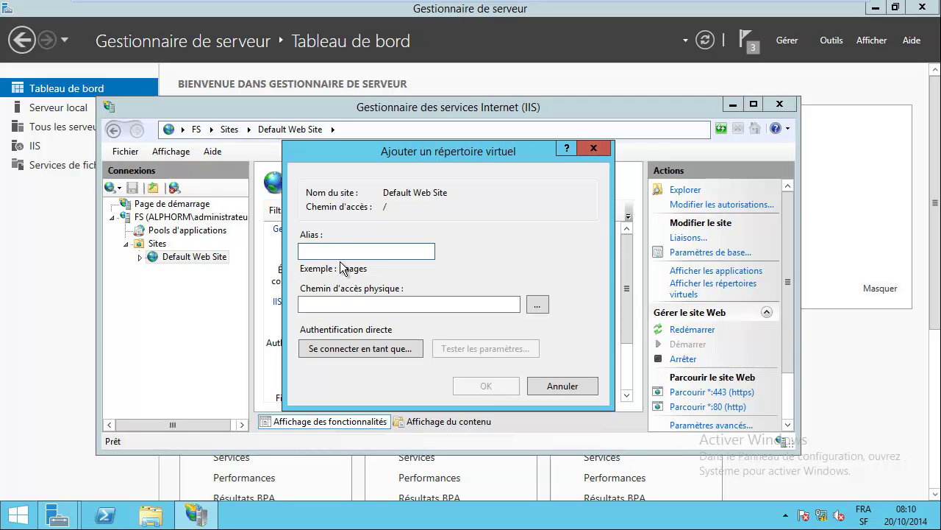
{"action": "type", "text": "CRLD"}
- Create a CRLDist folder on the C: drive as the virtual directory's physical path, and confirm the new virtual directory
{"action": "left_click", "coordinate": [540, 306]}
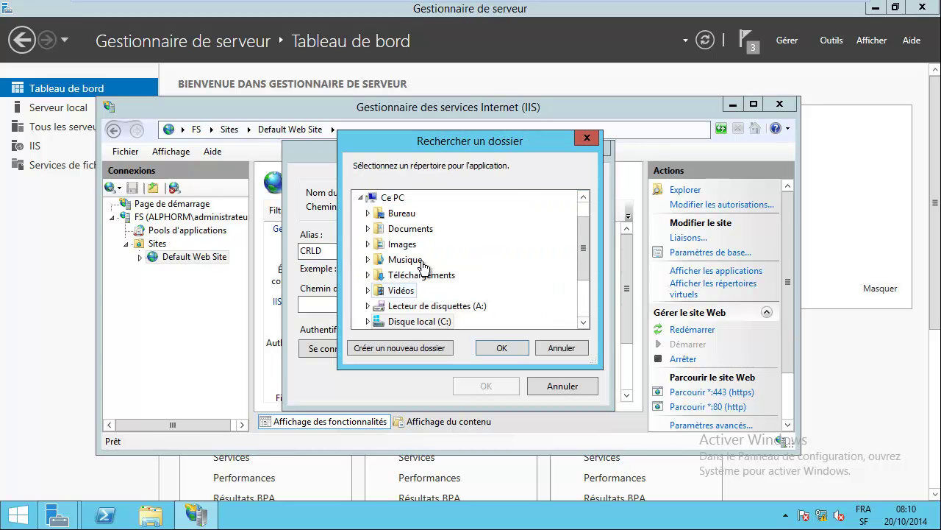
{"action": "left_click", "coordinate": [400, 348]}
{"action": "type", "text": "C"}
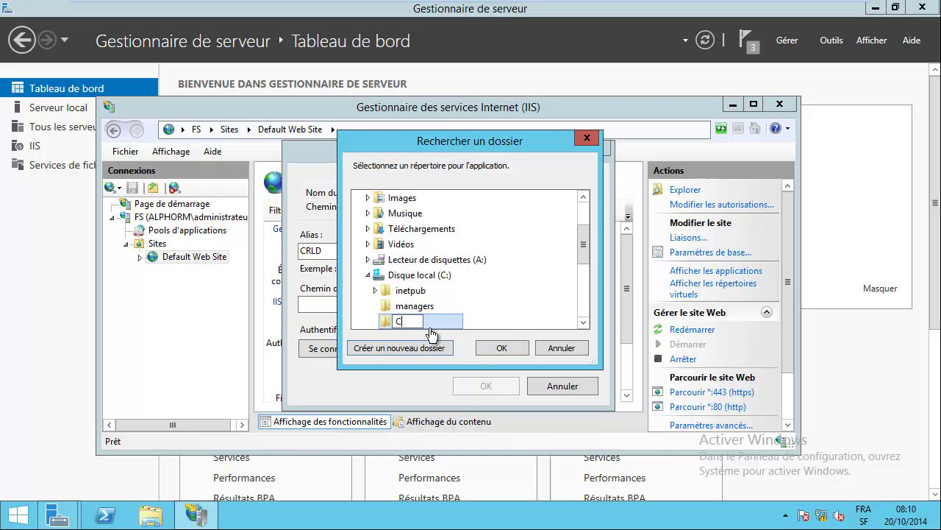
{"action": "type", "text": "RLDist"}
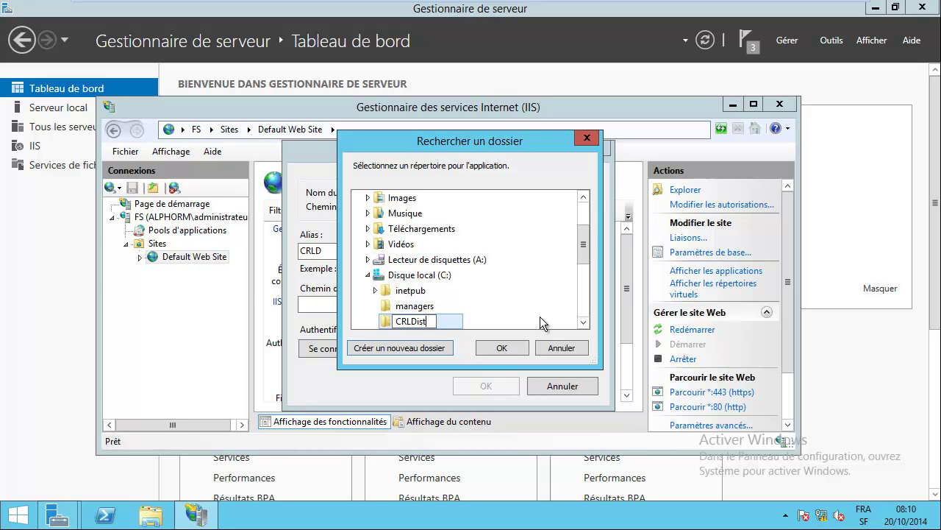
{"action": "left_click", "coordinate": [503, 347]}
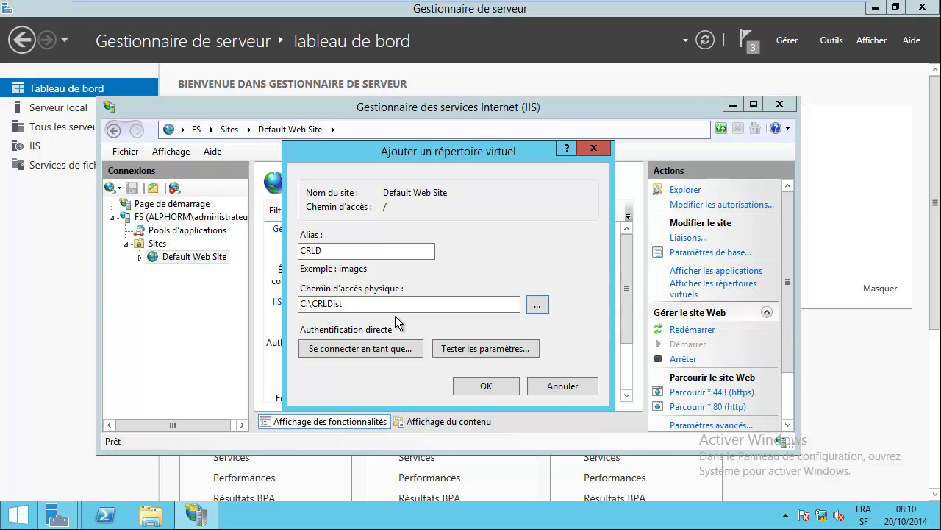
{"action": "left_click", "coordinate": [483, 387]}
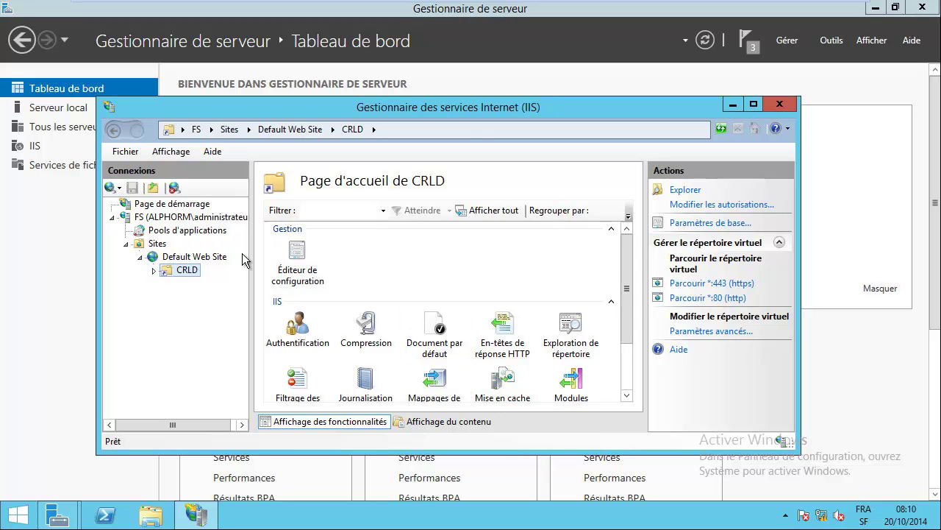
- Enable directory browsing for the CRLD virtual directory
{"action": "left_click", "coordinate": [625, 293]}
{"action": "mouse_move", "coordinate": [625, 292]}
{"action": "left_mouse_down"}
{"action": "mouse_move", "coordinate": [626, 351]}
{"action": "mouse_move", "coordinate": [627, 286]}
{"action": "left_mouse_up"}
{"action": "left_click", "coordinate": [571, 337]}
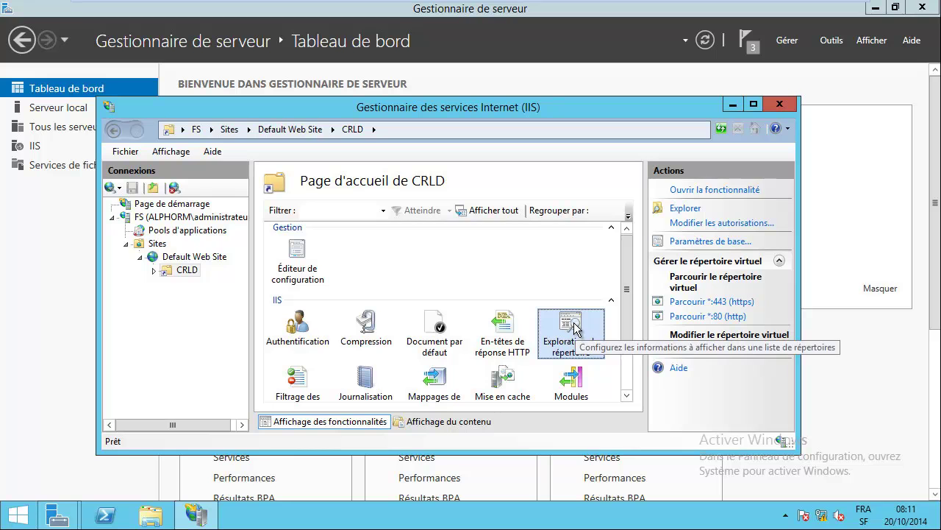
{"action": "double_click", "coordinate": [576, 323]}
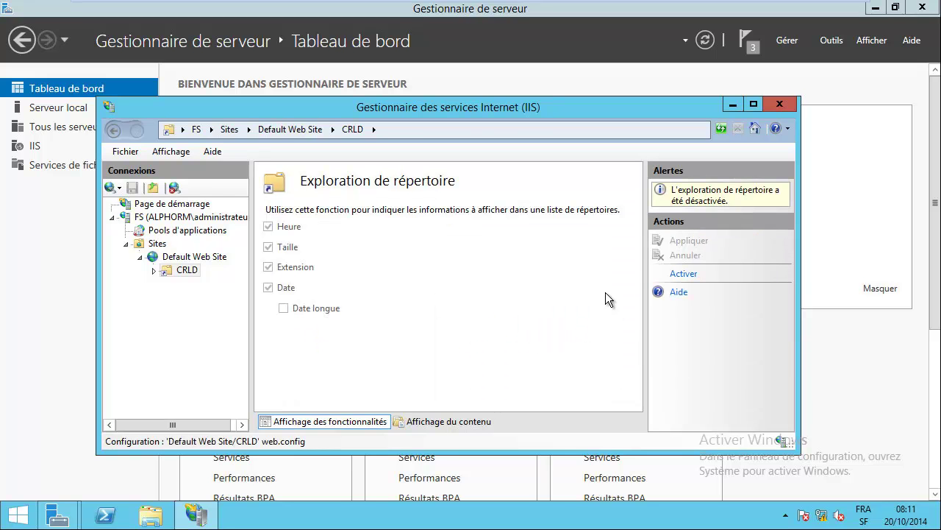
{"action": "left_click", "coordinate": [683, 273]}
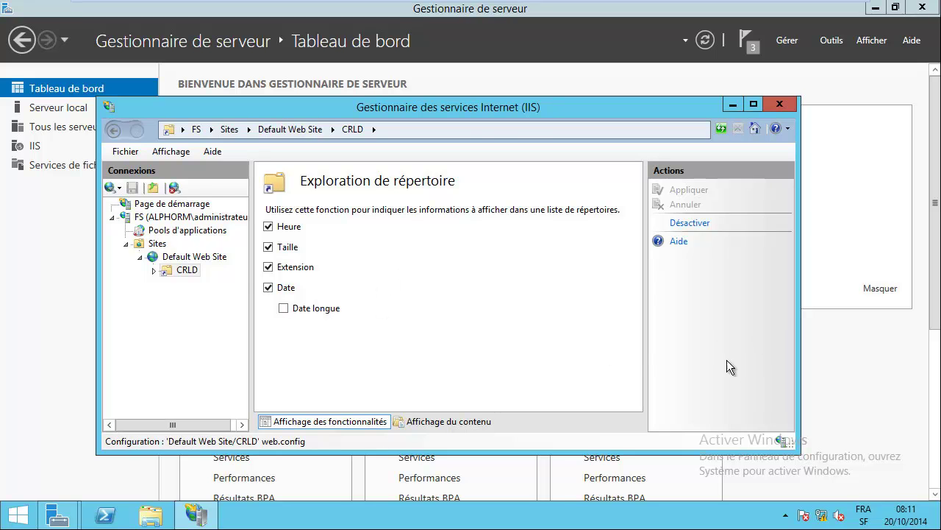
- Open the configuration editor for the CRLD virtual directory and select the system.webServer/security/requestFiltering section
{"action": "left_click", "coordinate": [181, 270]}
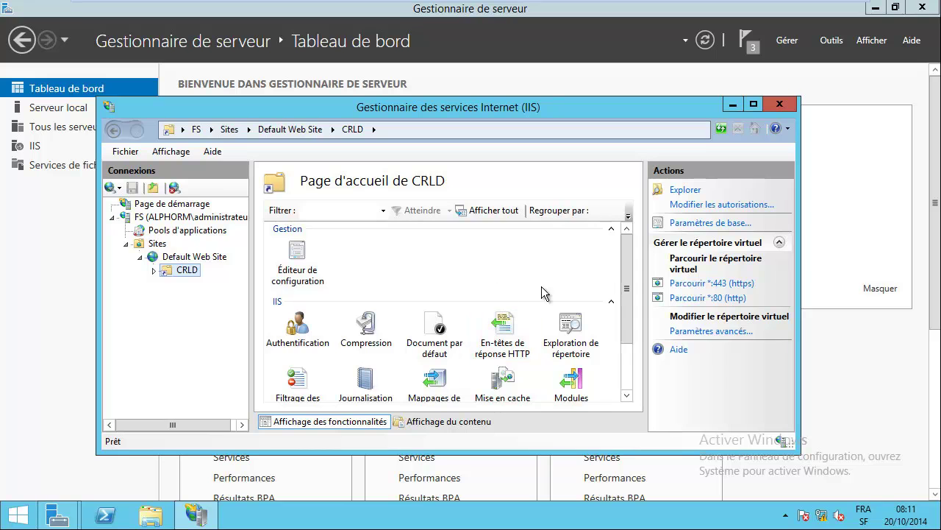
{"action": "left_click", "coordinate": [309, 259]}
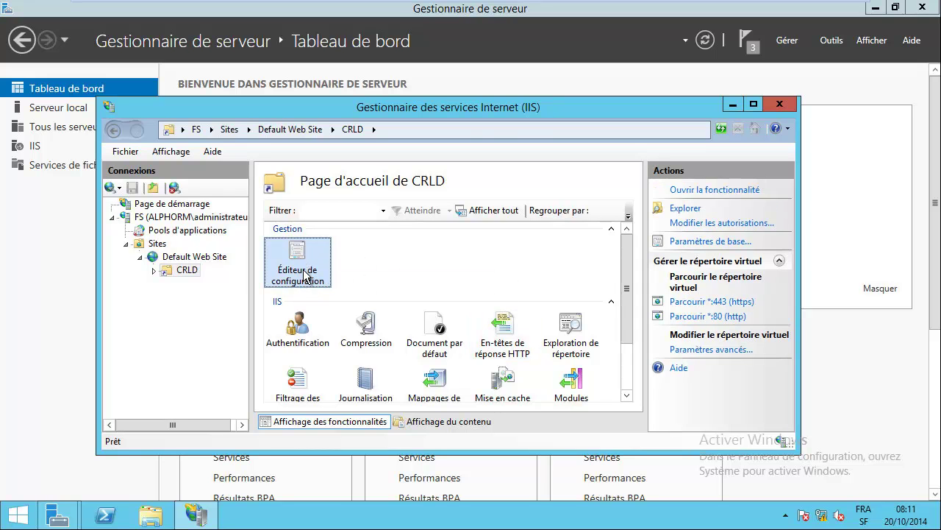
{"action": "double_click", "coordinate": [303, 264]}
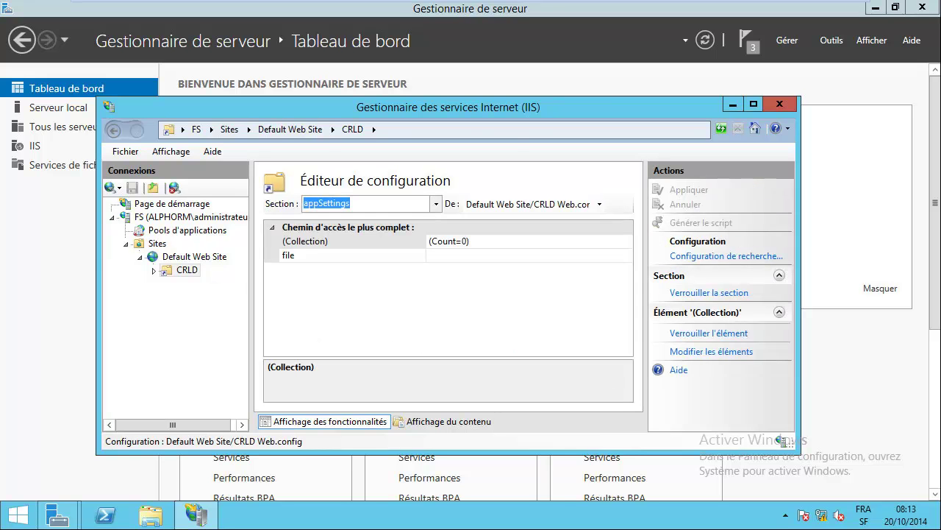
{"action": "left_click", "coordinate": [436, 204]}
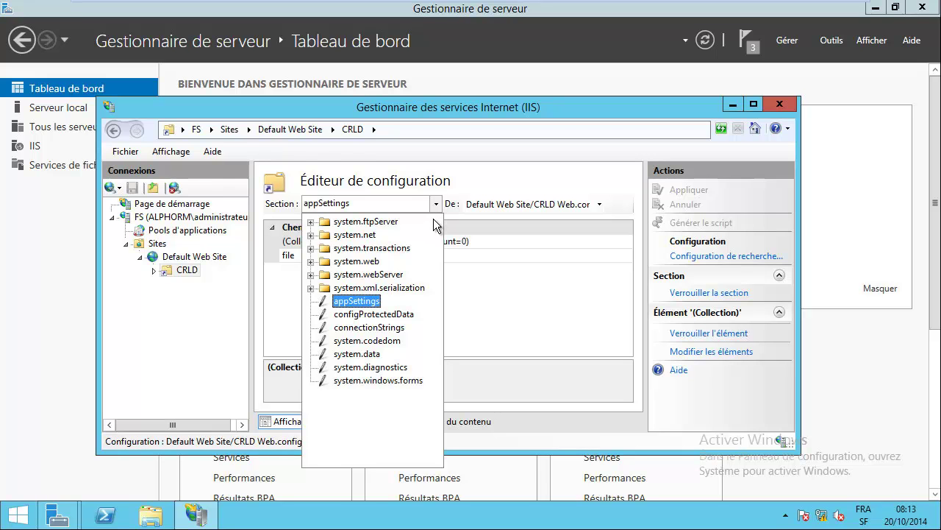
{"action": "left_click", "coordinate": [310, 274]}
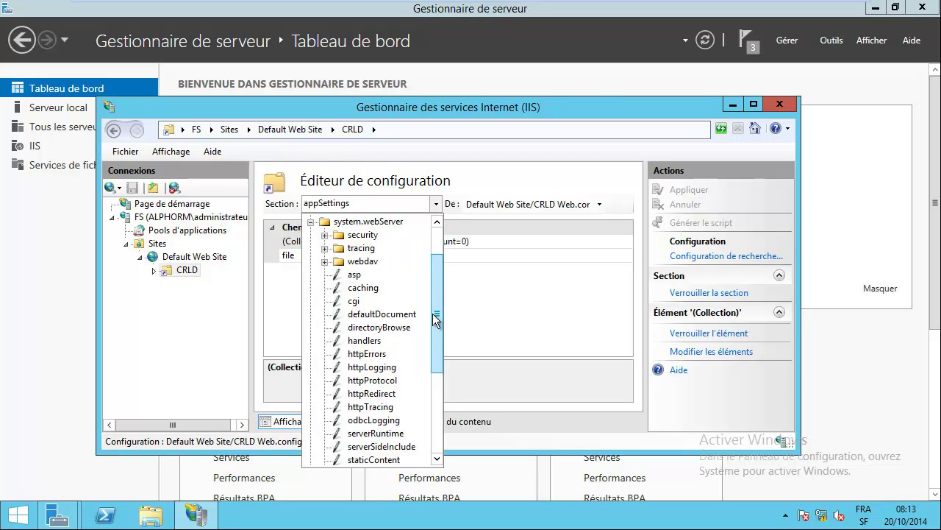
{"action": "left_click", "coordinate": [324, 235]}
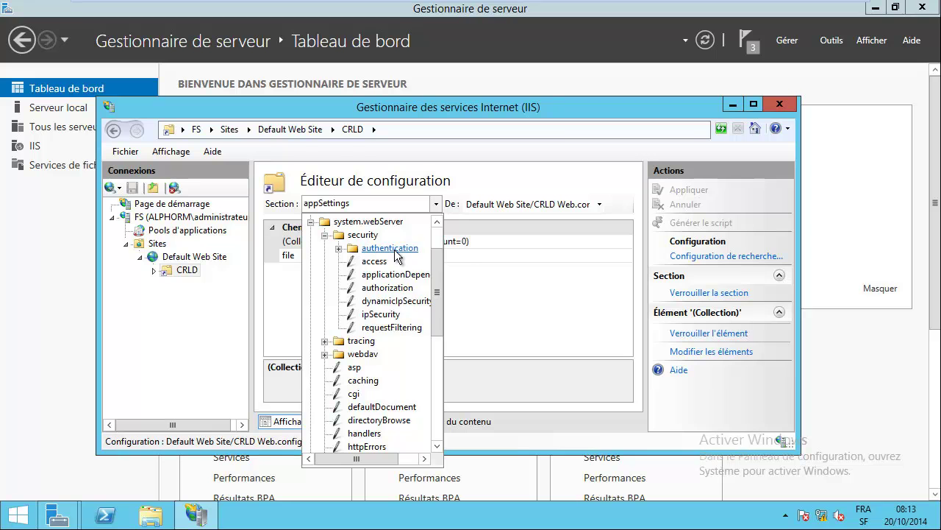
{"action": "left_click", "coordinate": [392, 328]}
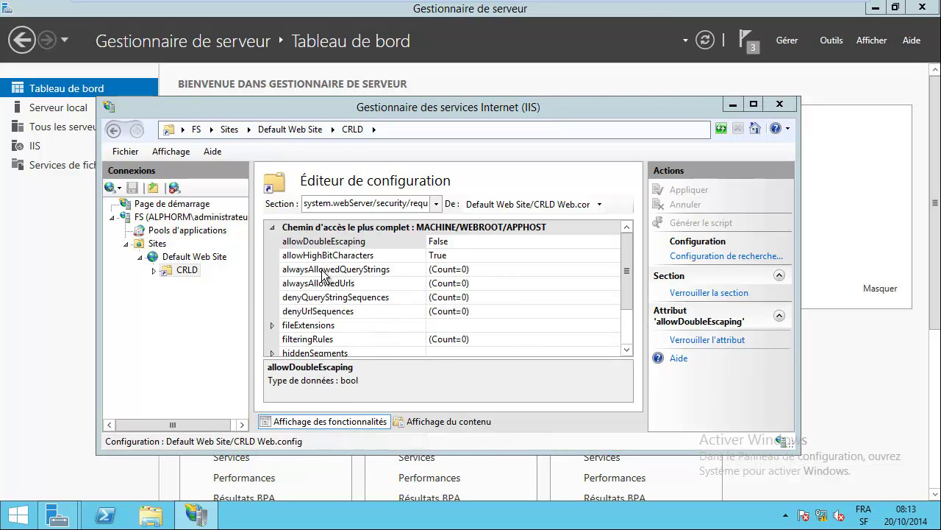
- Set allowDoubleEscaping to True, apply the change, and close the IIS management console
{"action": "left_click", "coordinate": [458, 240]}
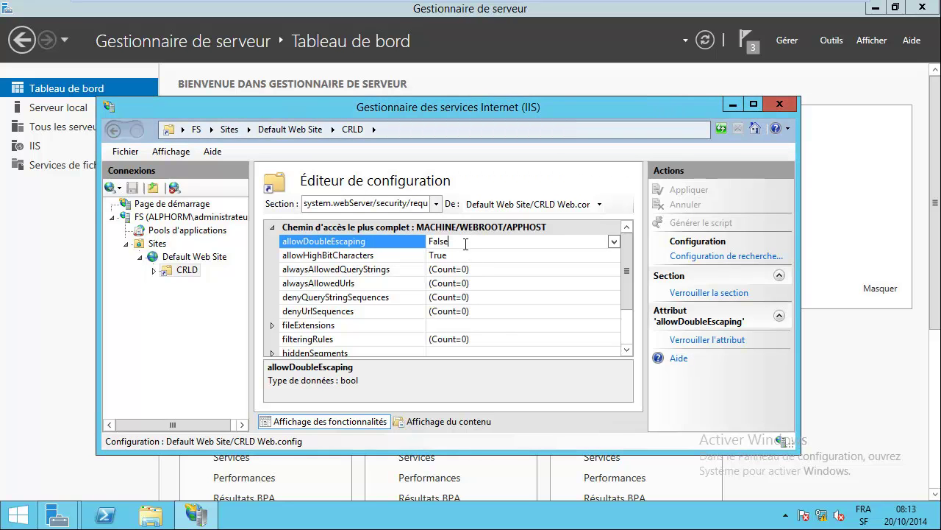
{"action": "left_click", "coordinate": [613, 242]}
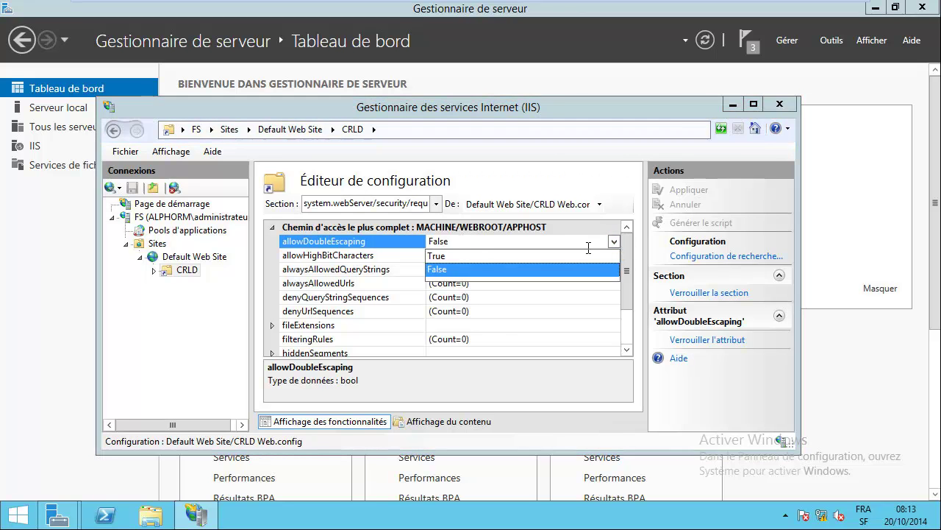
{"action": "left_click", "coordinate": [447, 255]}
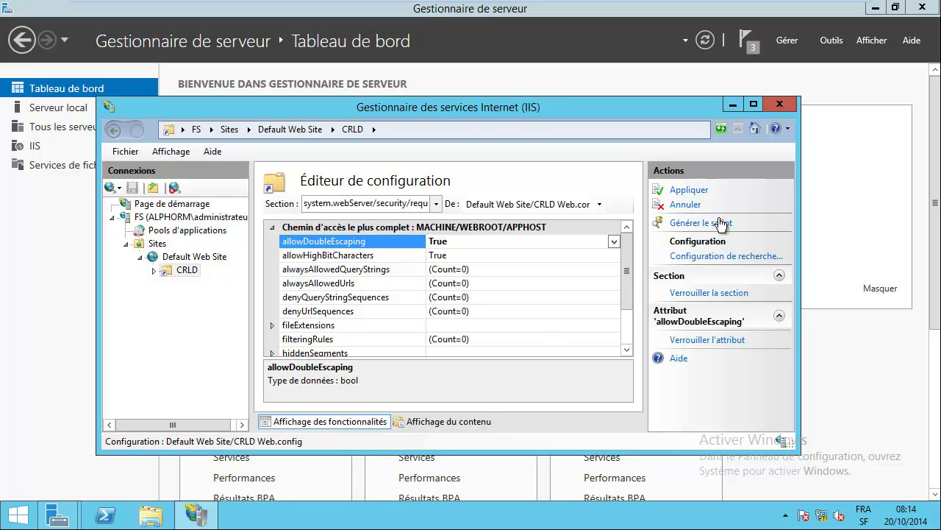
{"action": "left_click", "coordinate": [694, 193]}
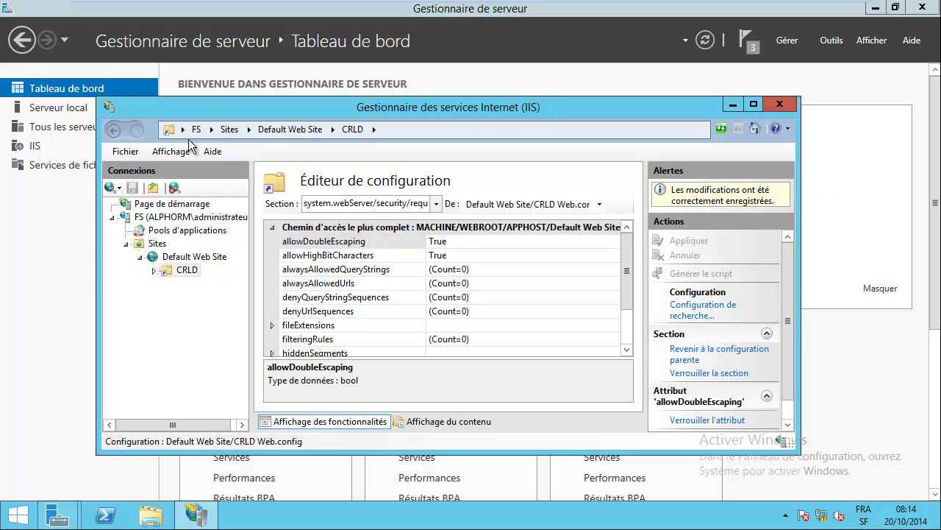
{"action": "left_click", "coordinate": [768, 108]}
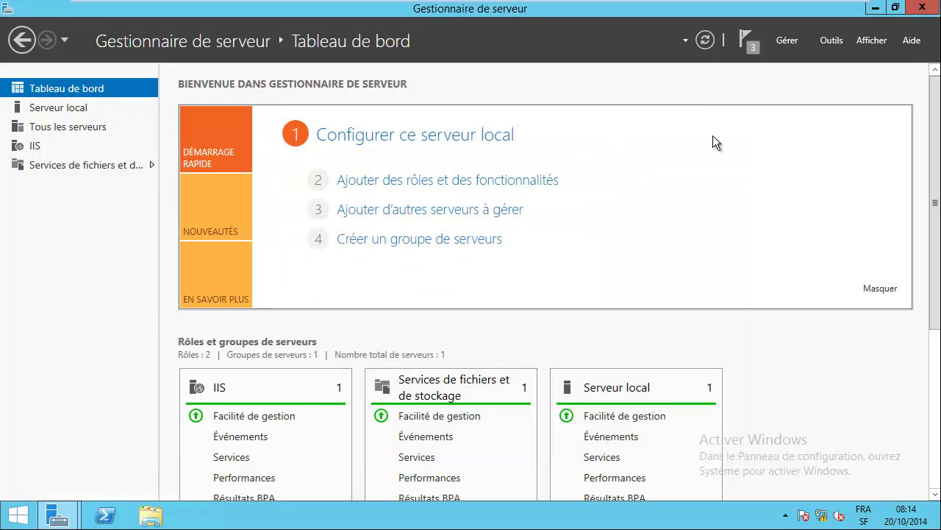
- Switch to File Explorer and show the sharing properties of the CRLDist folder on the C: drive
{"action": "left_click", "coordinate": [151, 514]}
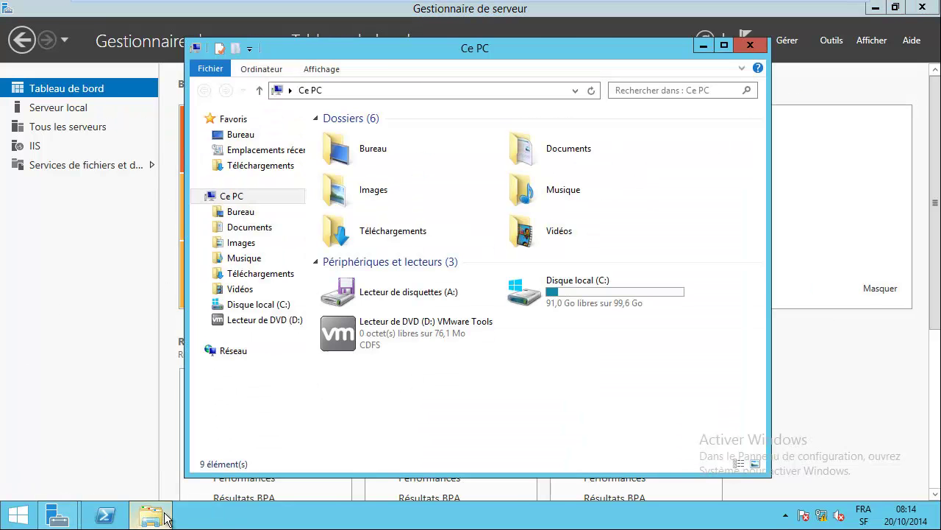
{"action": "double_click", "coordinate": [573, 292]}
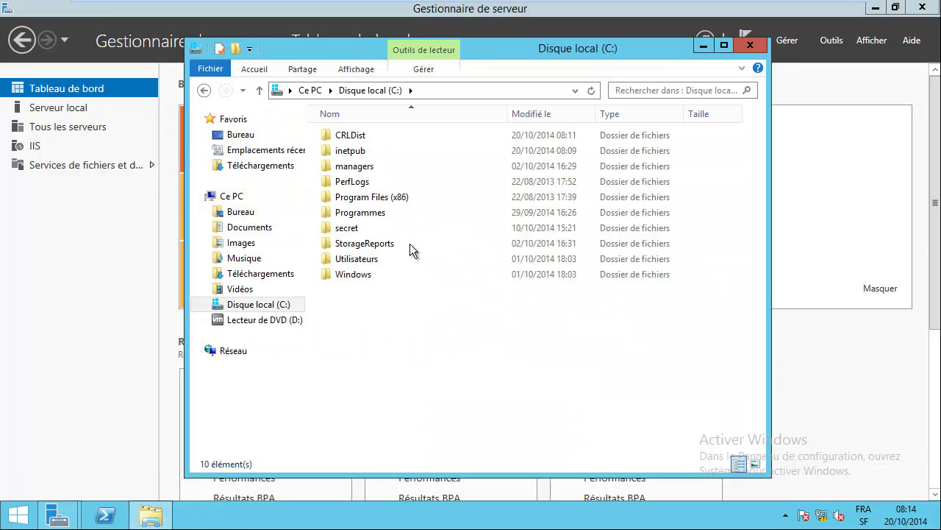
{"action": "left_click", "coordinate": [356, 134]}
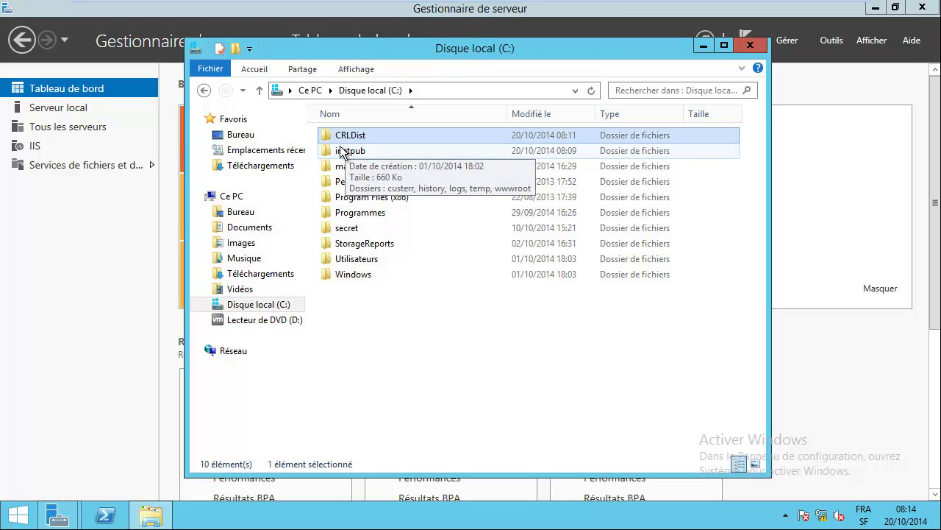
{"action": "key", "text": "p"}
{"action": "key", "text": "p"}
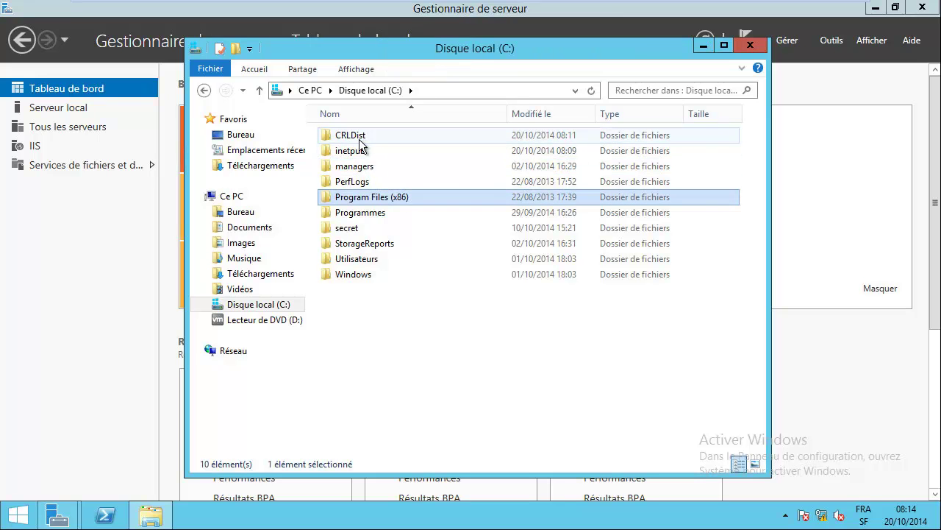
{"action": "key", "text": "c"}
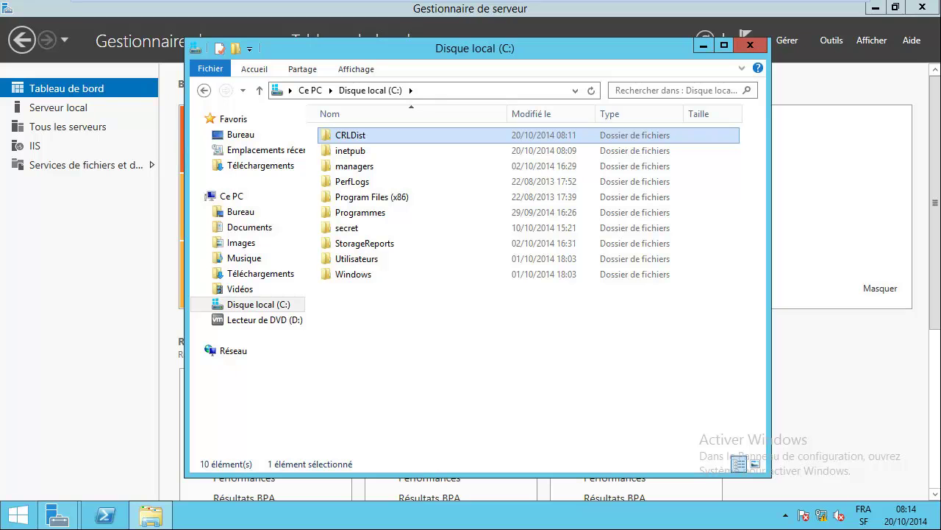
{"action": "right_click", "coordinate": [356, 135]}
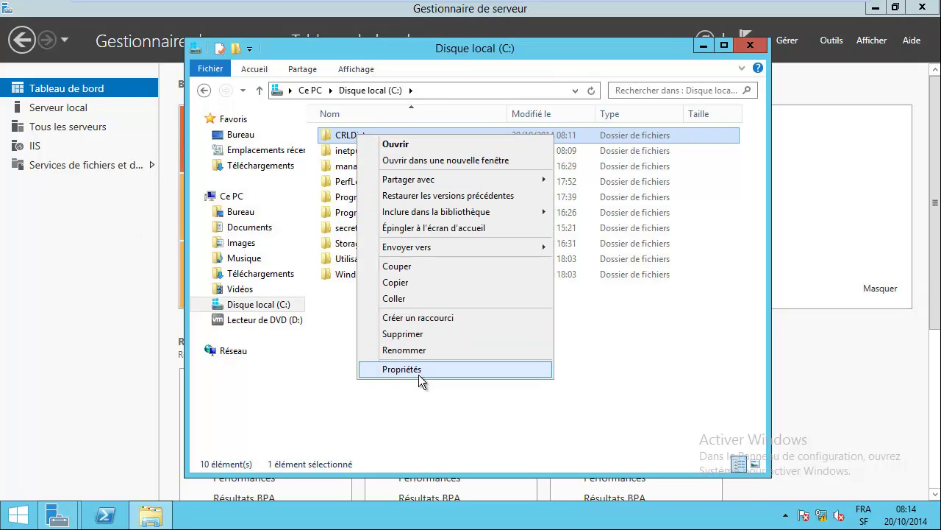
{"action": "left_click", "coordinate": [364, 370]}
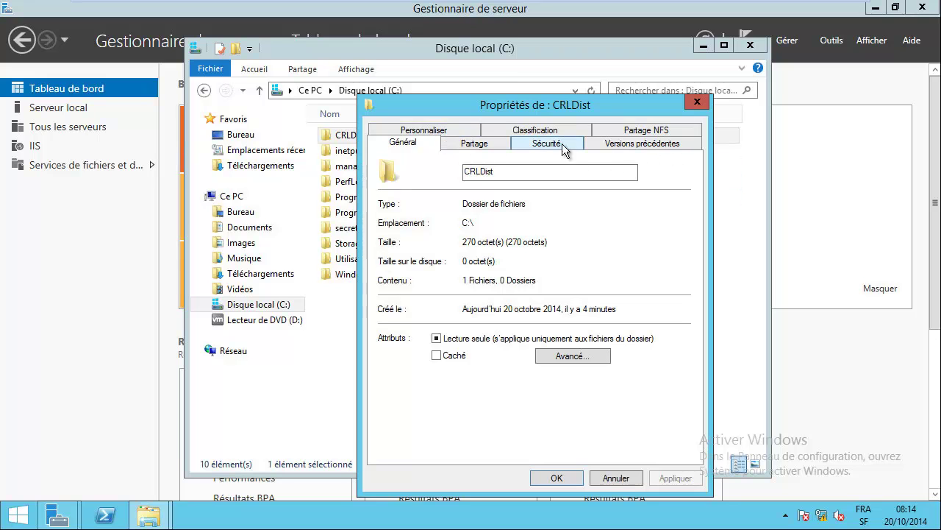
{"action": "left_click", "coordinate": [625, 131]}
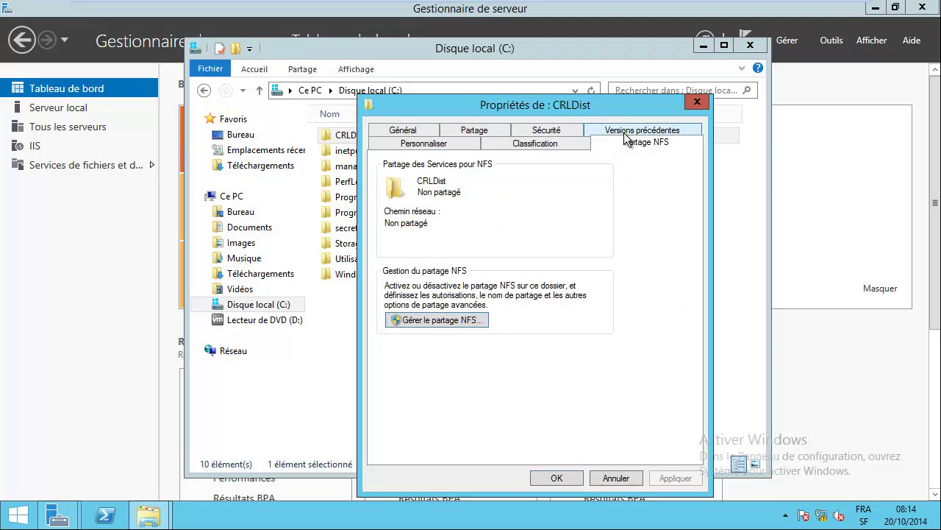
{"action": "left_click", "coordinate": [462, 129]}
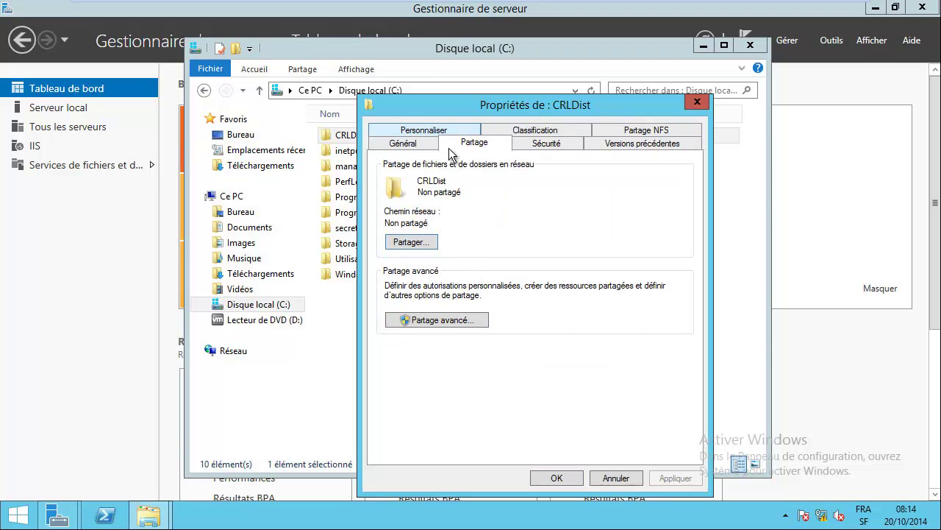
- Enable advanced sharing for the CRLDist folder with the hidden share name CRLDist$
{"action": "left_click", "coordinate": [447, 323]}
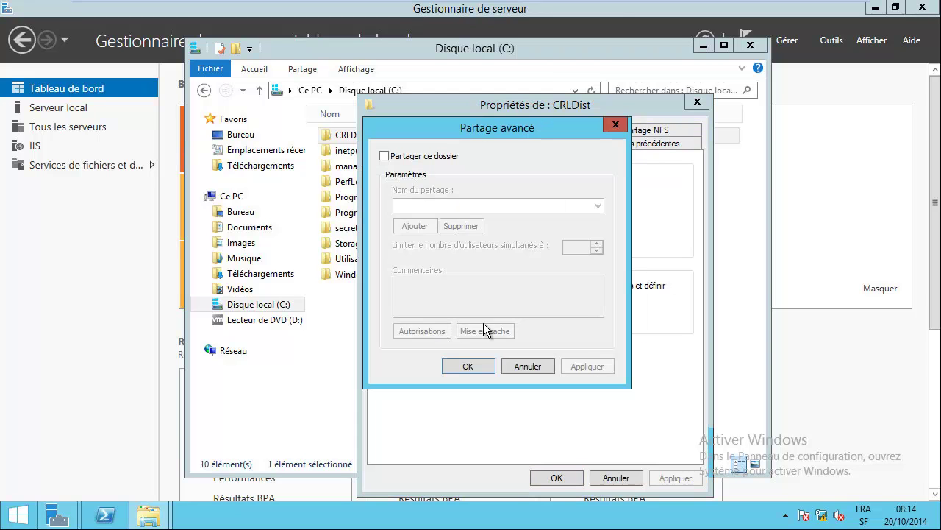
{"action": "left_click", "coordinate": [425, 156]}
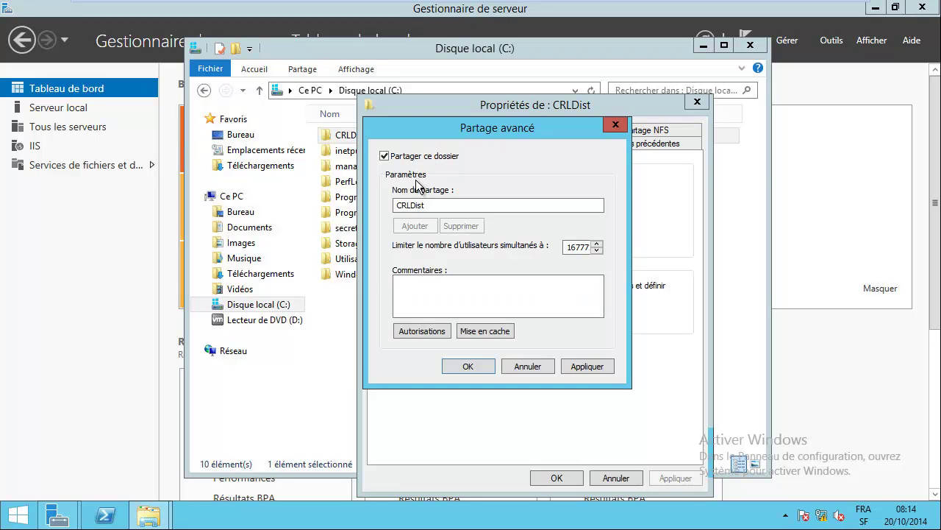
{"action": "left_click", "coordinate": [445, 208]}
{"action": "type", "text": "$"}
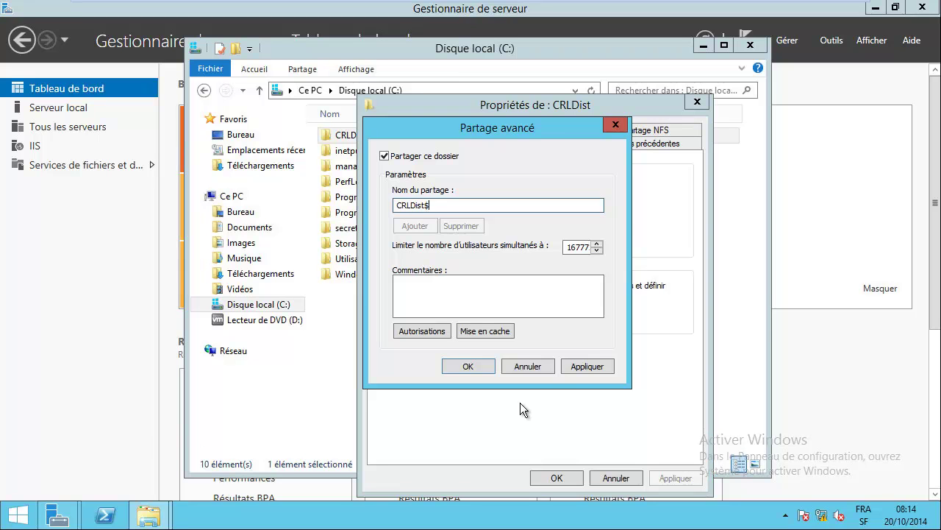
- Add the computer DC1 to the CRLDist$ share permissions, including computers among the object types to find
{"action": "left_click", "coordinate": [409, 331]}
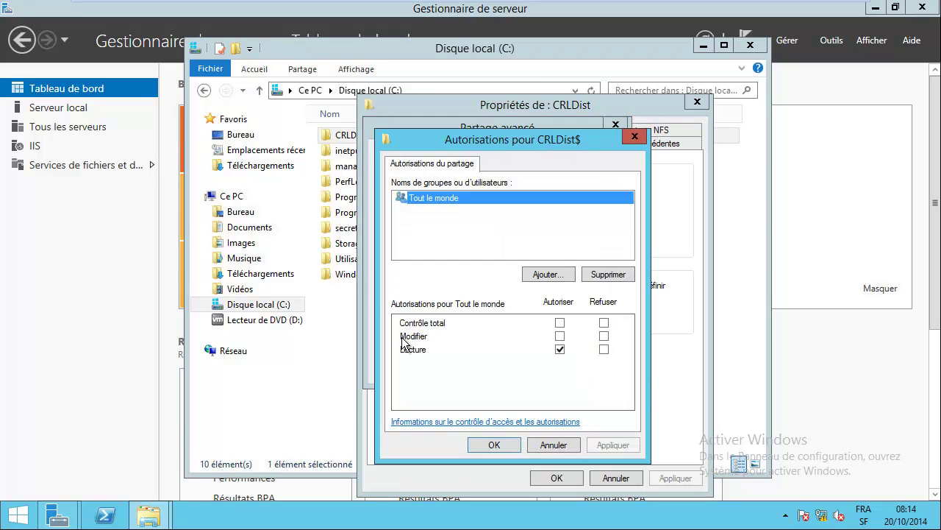
{"action": "left_click", "coordinate": [546, 275]}
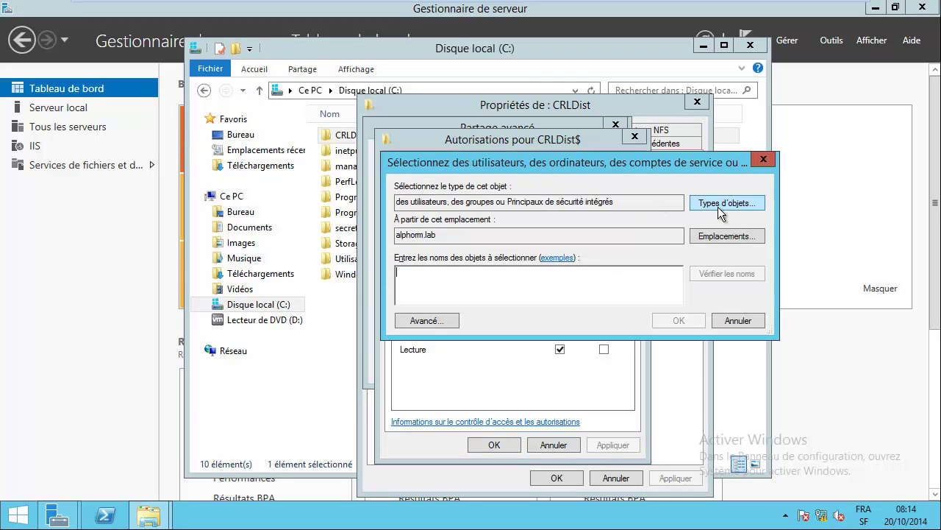
{"action": "left_click", "coordinate": [718, 204]}
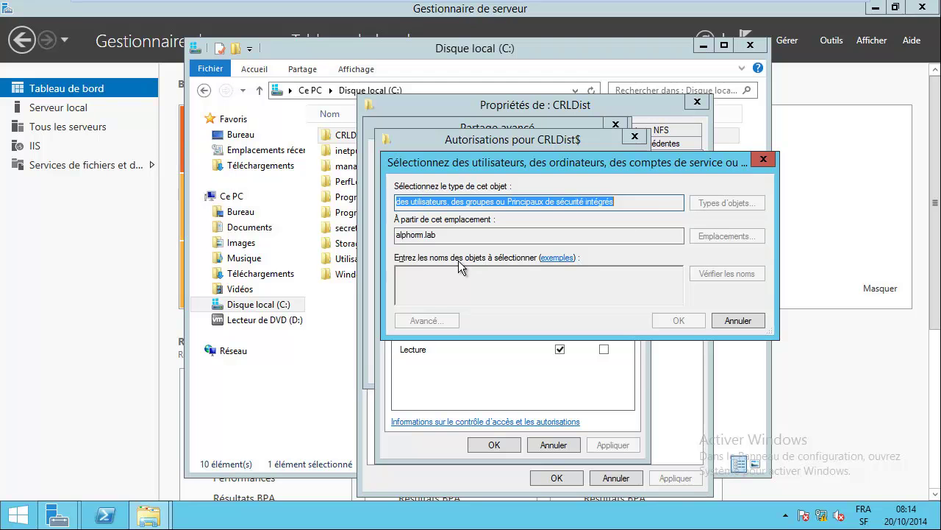
{"action": "left_click", "coordinate": [410, 273]}
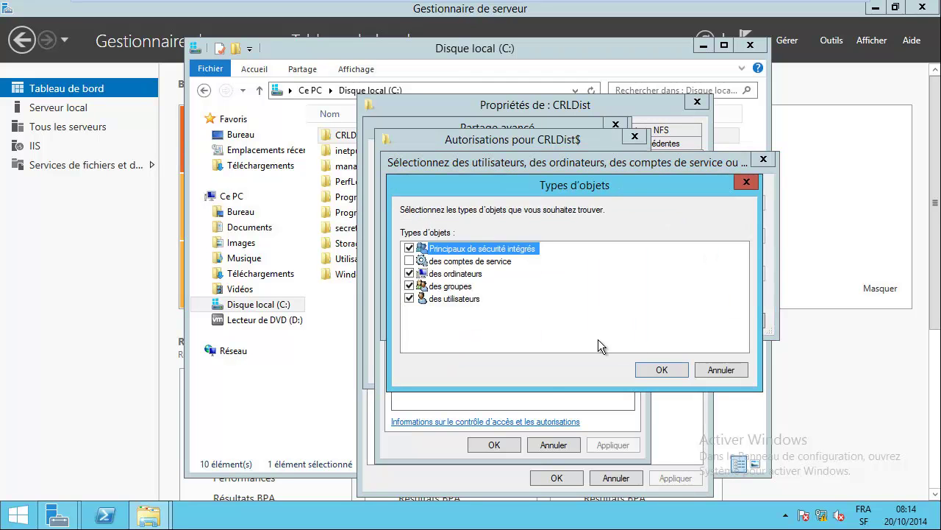
{"action": "left_click", "coordinate": [645, 370]}
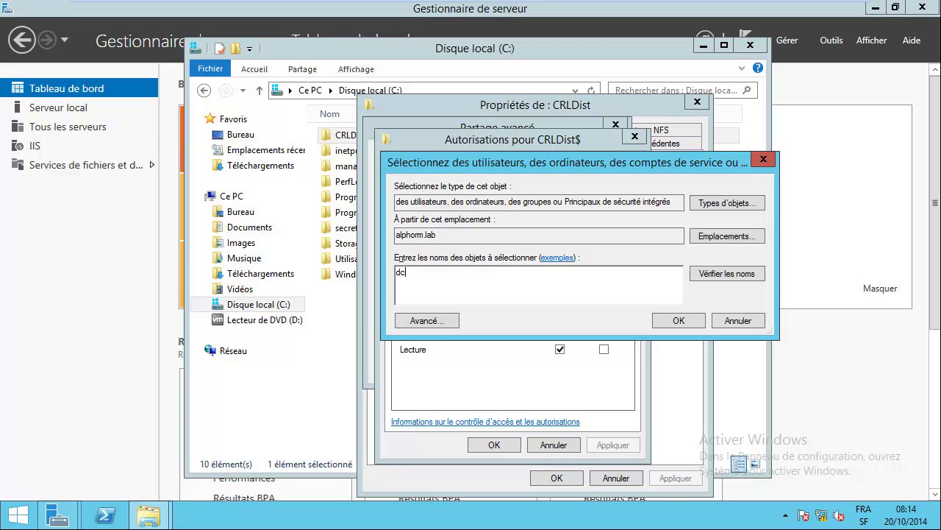
{"action": "left_click", "coordinate": [729, 275]}
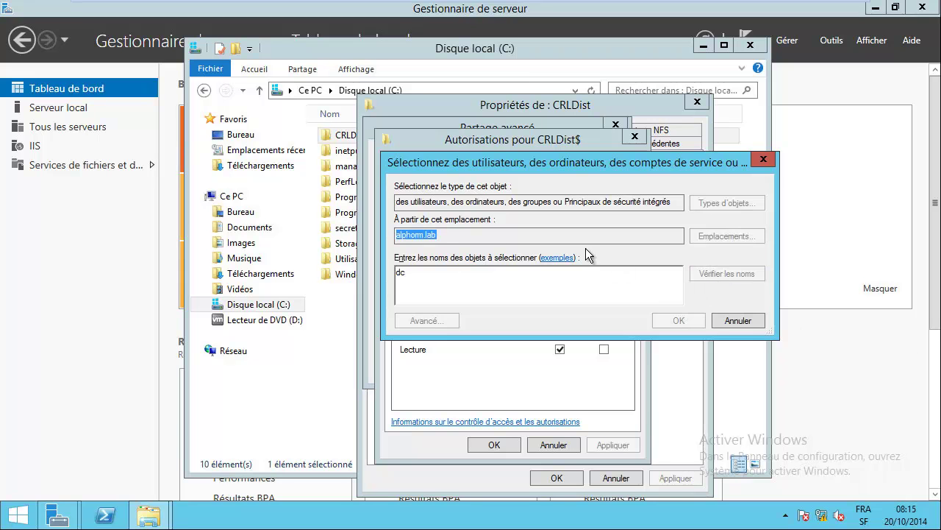
{"action": "left_click", "coordinate": [440, 276]}
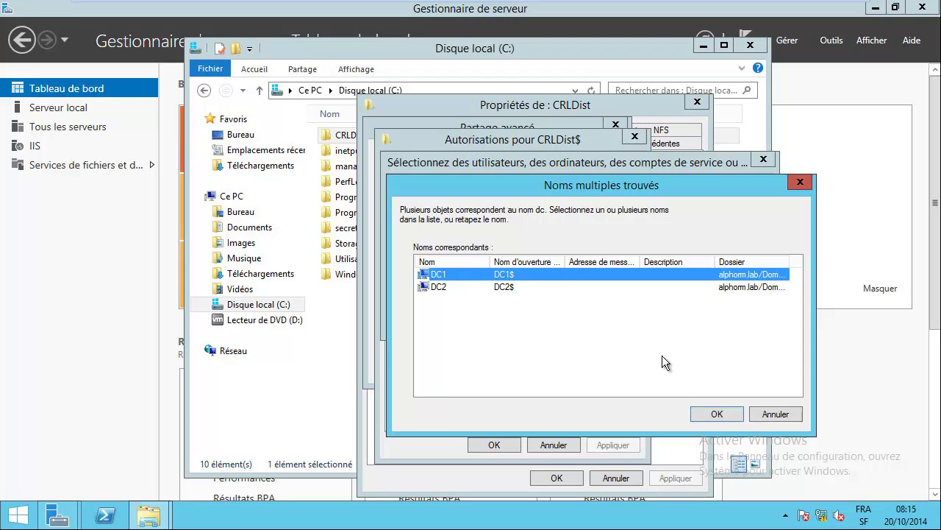
{"action": "left_click", "coordinate": [715, 415]}
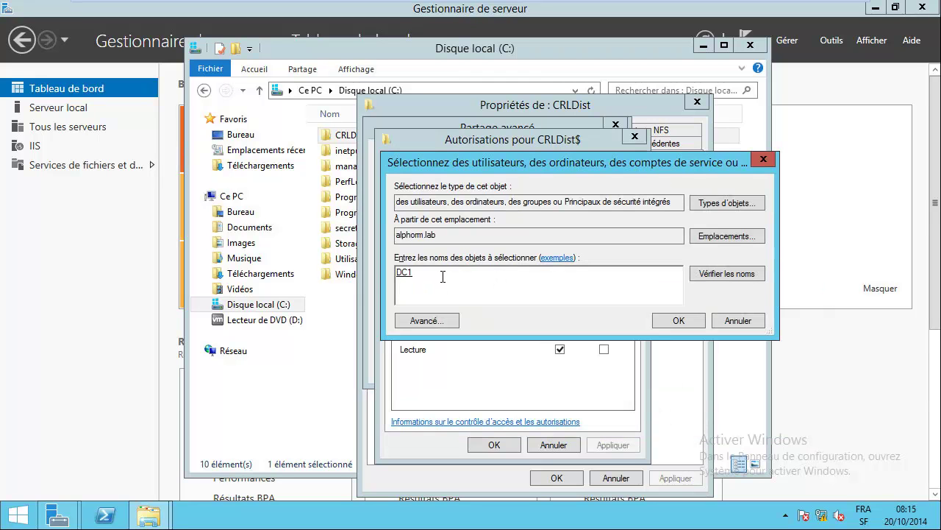
{"action": "left_click", "coordinate": [678, 320]}
- Allow DC1 full control (Contrôle total) on the share and confirm the permissions and advanced sharing settings
{"action": "left_click", "coordinate": [559, 323]}
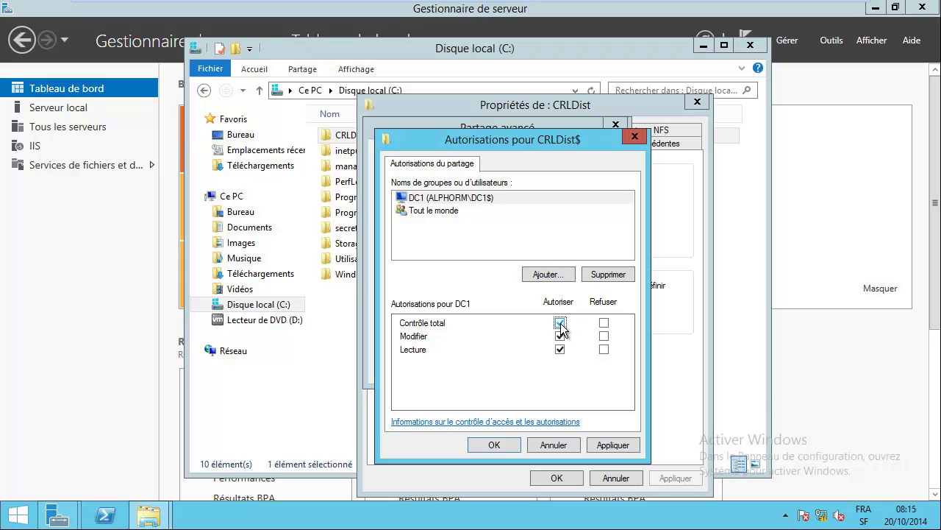
{"action": "left_click", "coordinate": [492, 445]}
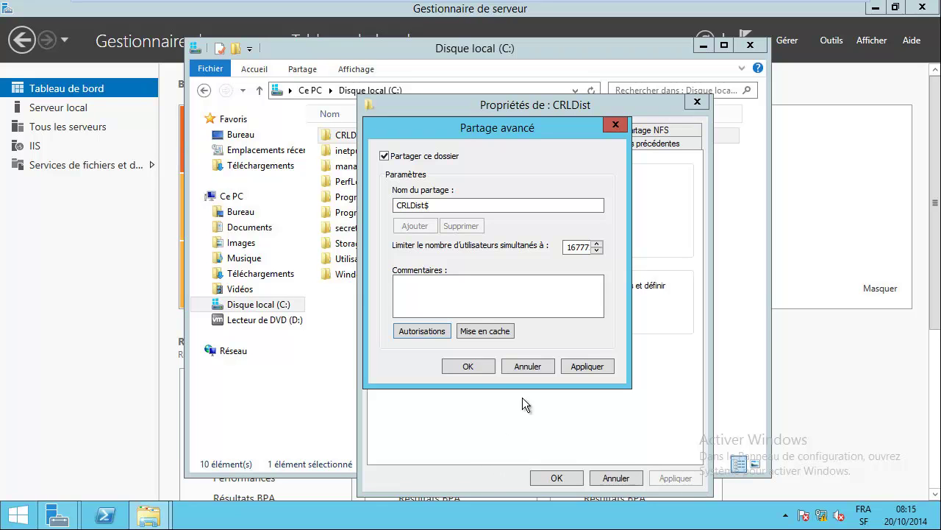
{"action": "left_click", "coordinate": [462, 367]}
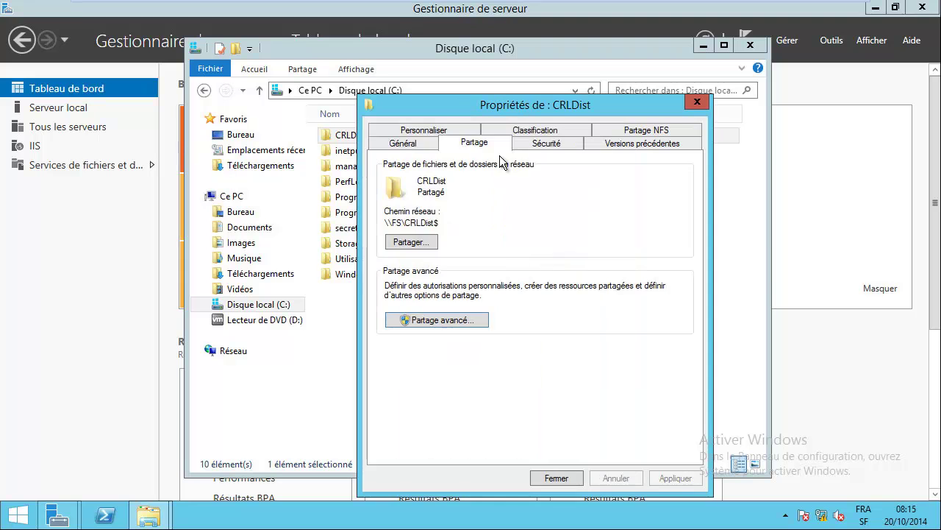
- Edit the CRLDist folder's NTFS security permissions and include computers among the object types to find for a new entry
{"action": "left_click", "coordinate": [548, 147]}
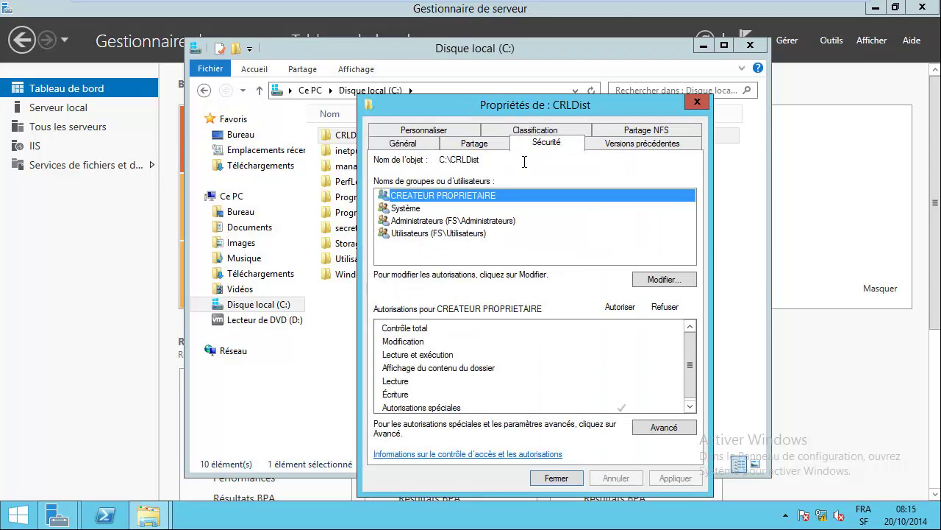
{"action": "left_click", "coordinate": [654, 280]}
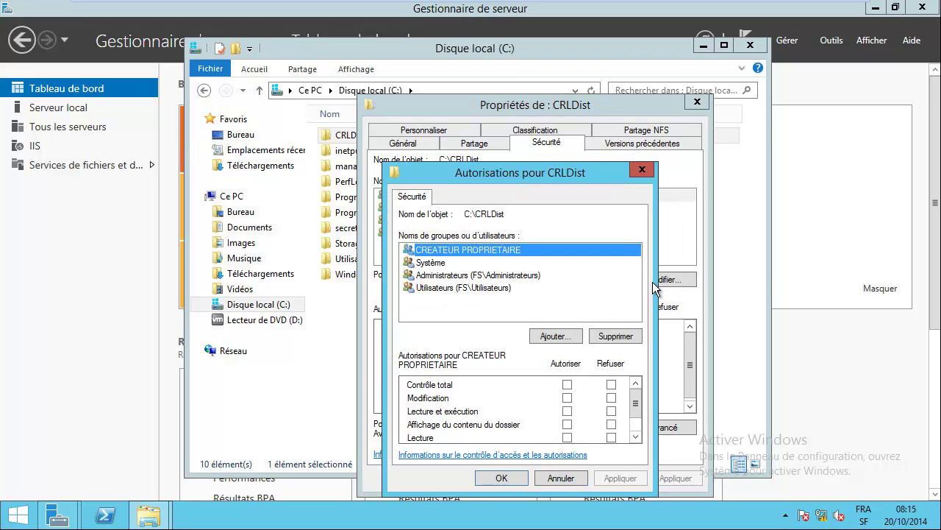
{"action": "left_click", "coordinate": [558, 336]}
{"action": "left_click", "coordinate": [729, 236]}
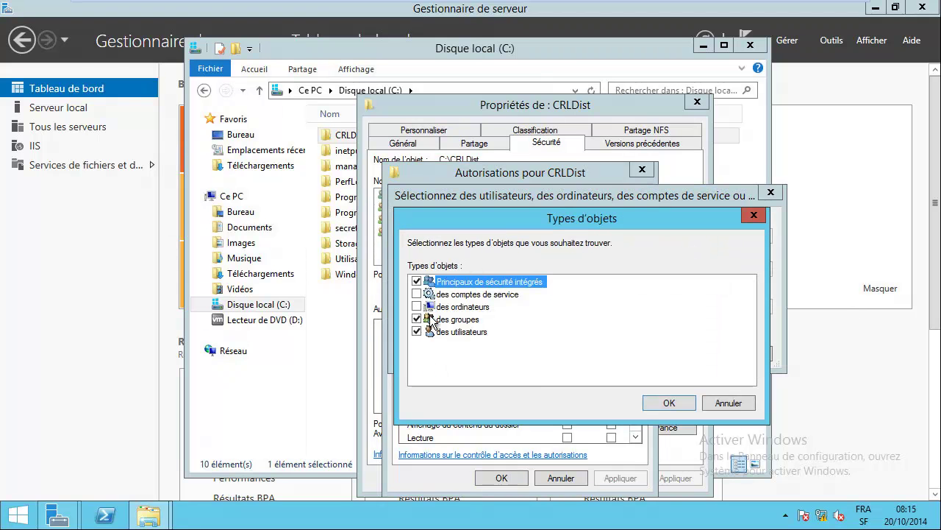
{"action": "left_click", "coordinate": [668, 402]}
- Add the computer DC1 to the folder's security permissions with full control (Contrôle total), confirm, and close the CRLDist properties
{"action": "type", "text": "dc"}
{"action": "left_click", "coordinate": [713, 305]}
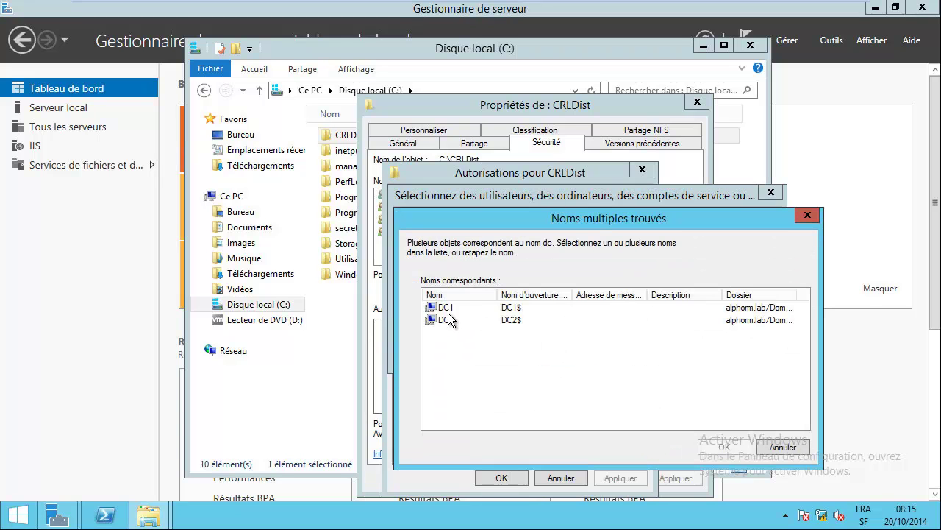
{"action": "left_click", "coordinate": [719, 447]}
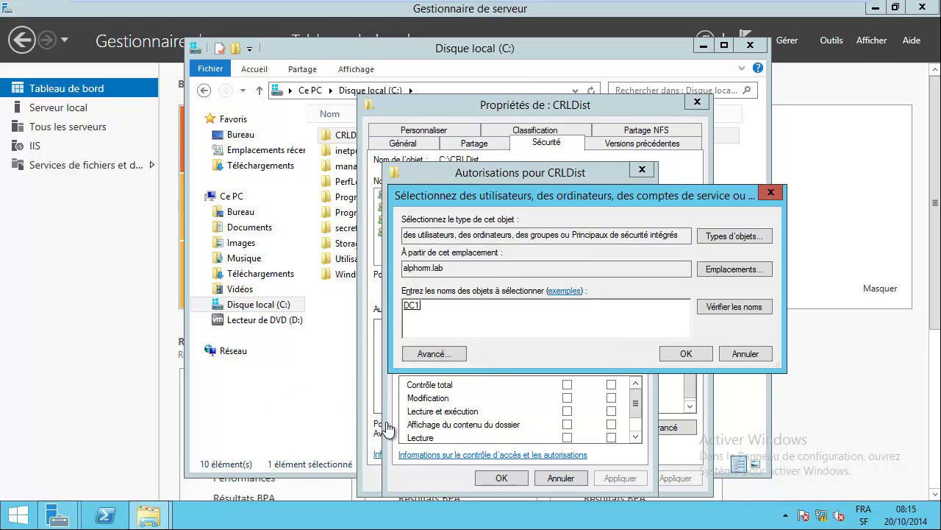
{"action": "left_click", "coordinate": [686, 354]}
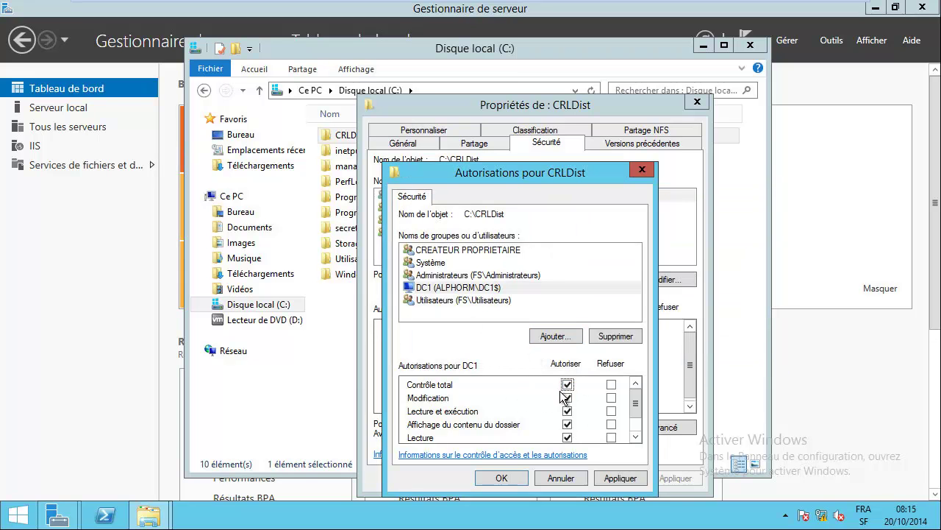
{"action": "left_click", "coordinate": [502, 476]}
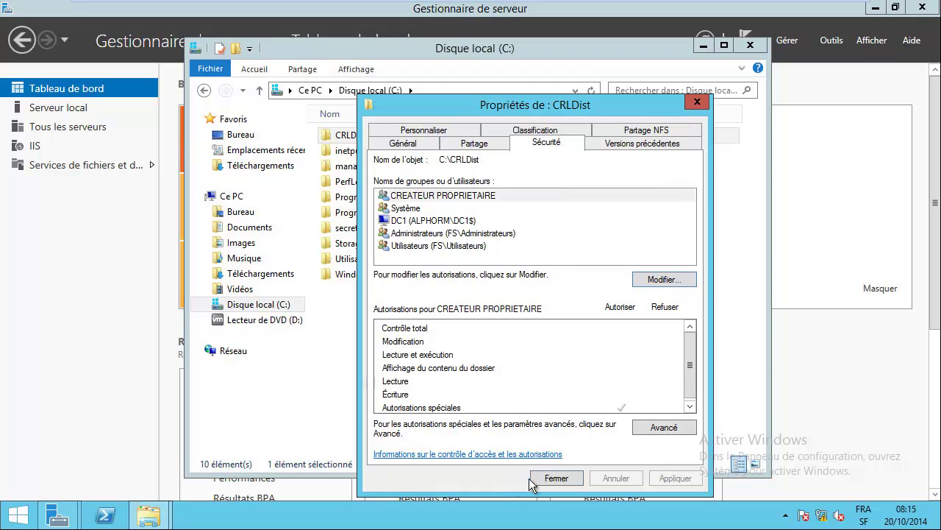
{"action": "left_click", "coordinate": [555, 478]}
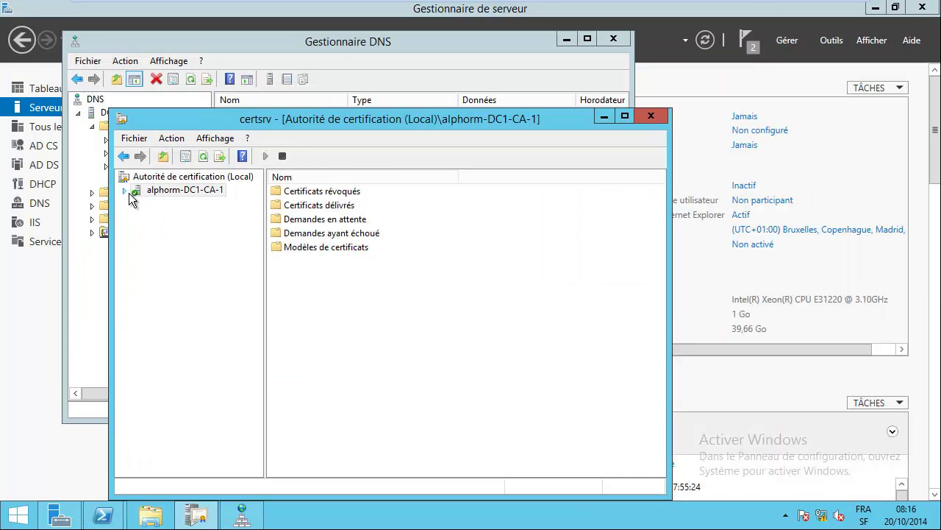
- In the certification authority console on DC1, start publishing the revocation list from the revoked certificates (Certificats révoqués) of alphorm-DC1-CA-1
{"action": "left_click", "coordinate": [125, 190]}
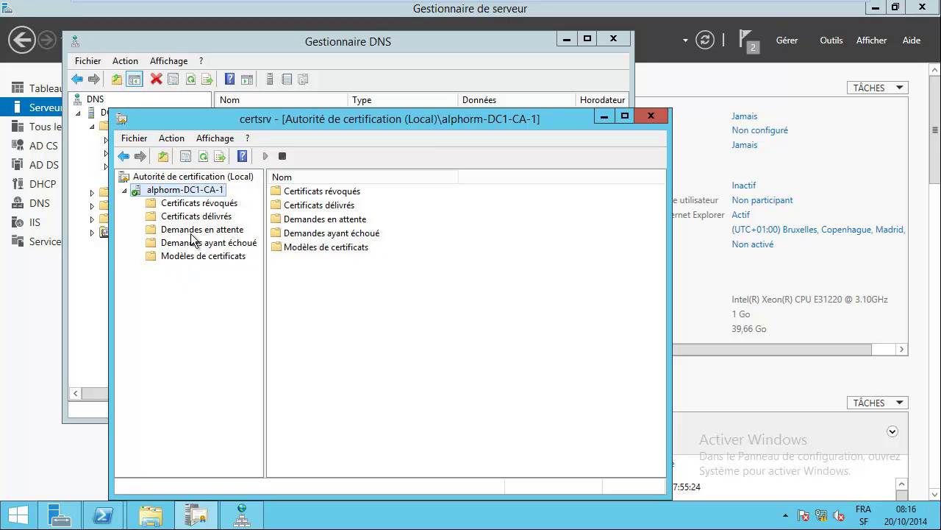
{"action": "left_click", "coordinate": [205, 206]}
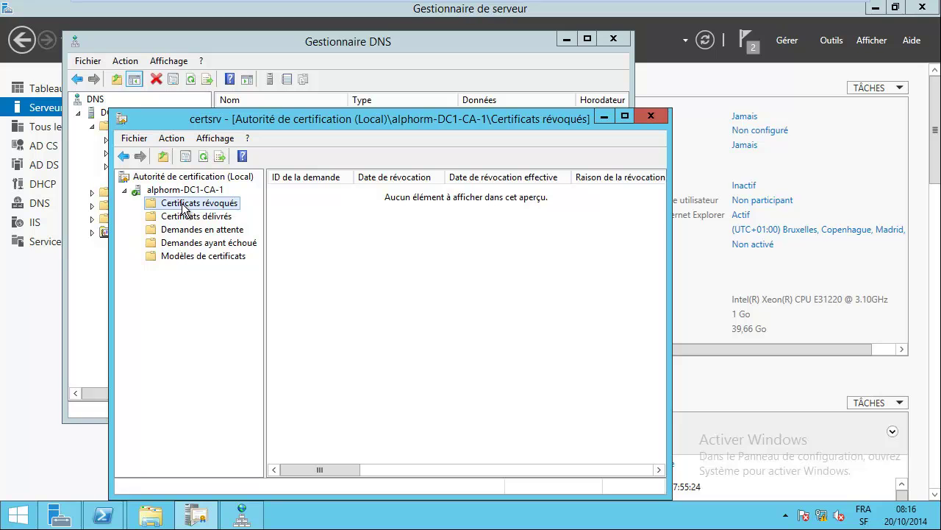
{"action": "right_click", "coordinate": [181, 204]}
{"action": "mouse_move", "coordinate": [248, 217]}
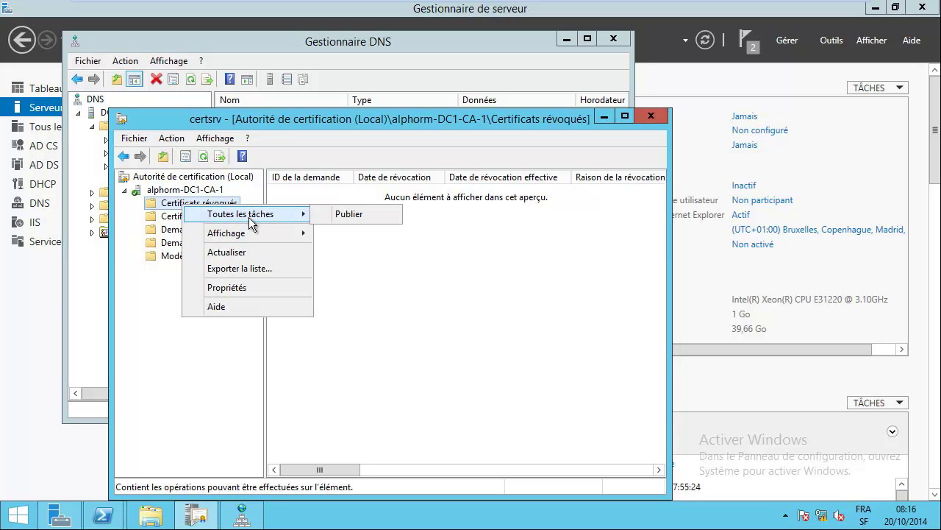
{"action": "left_click", "coordinate": [353, 219]}
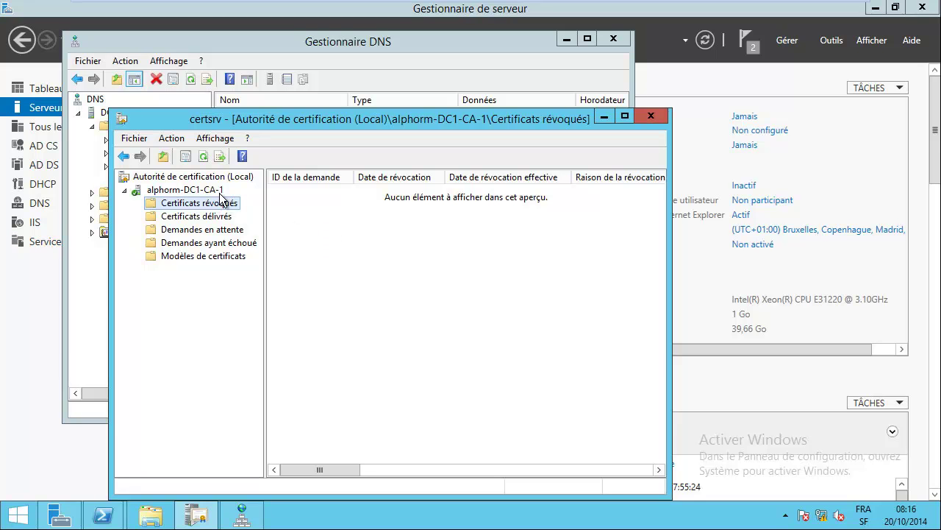
- Browse to the CRLDist folder on the FS server's administrative share \\fs\c$
{"action": "right_click", "coordinate": [23, 521]}
{"action": "left_click", "coordinate": [61, 465]}
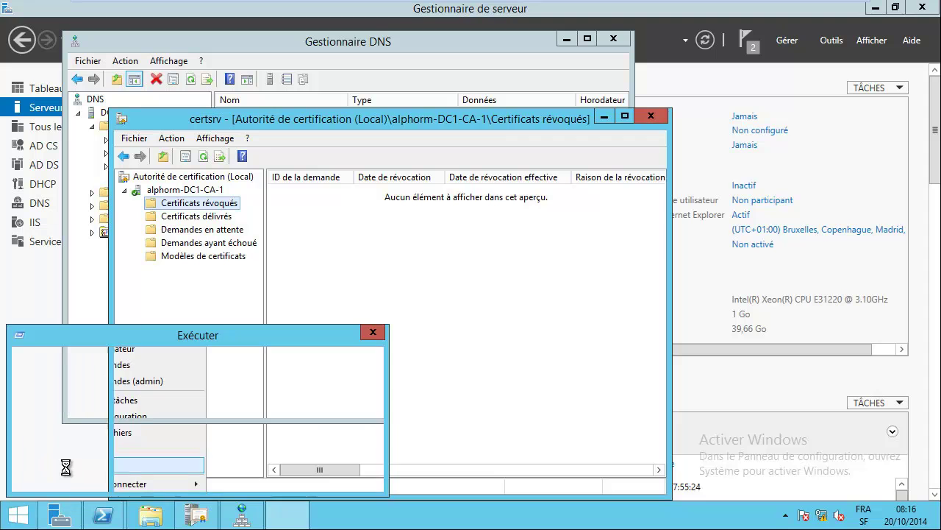
{"action": "type", "text": "\\\\fs"}
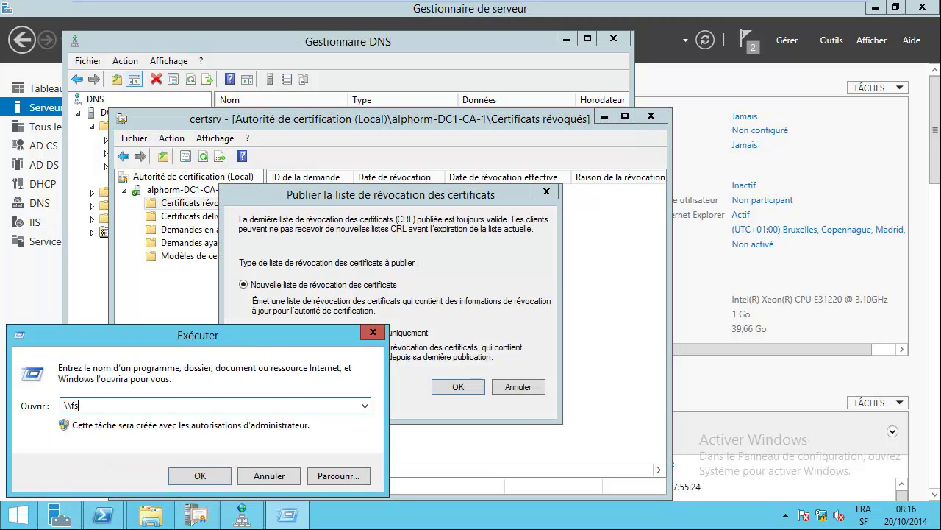
{"action": "type", "text": "\\c"}
{"action": "key", "text": "Return"}
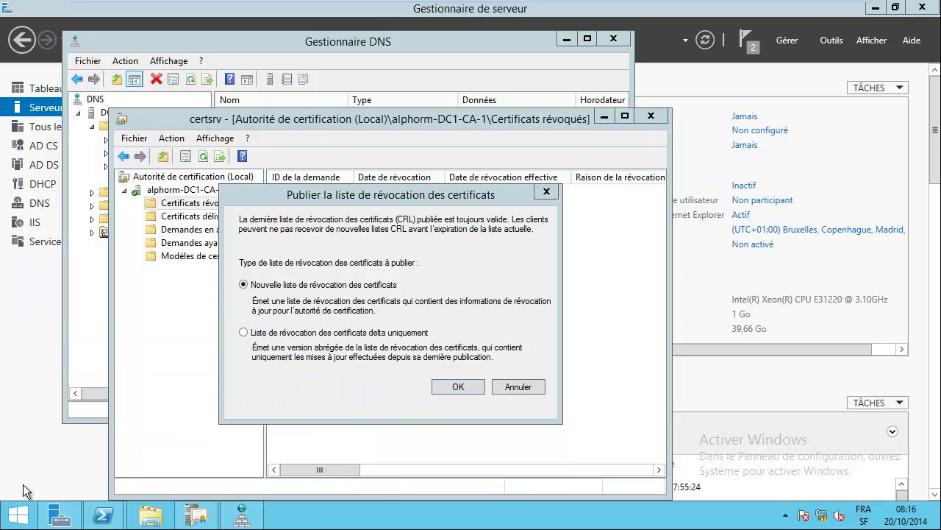
{"action": "left_click", "coordinate": [382, 199]}
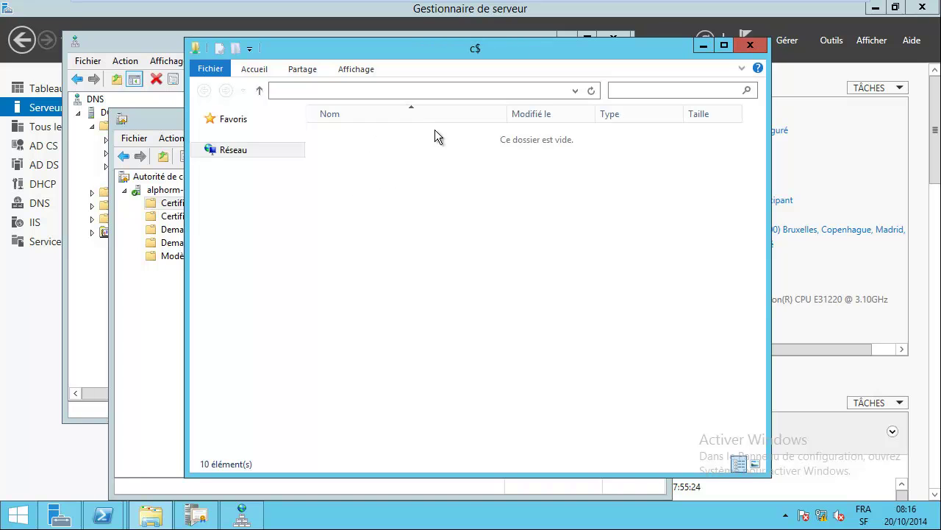
{"action": "double_click", "coordinate": [354, 137]}
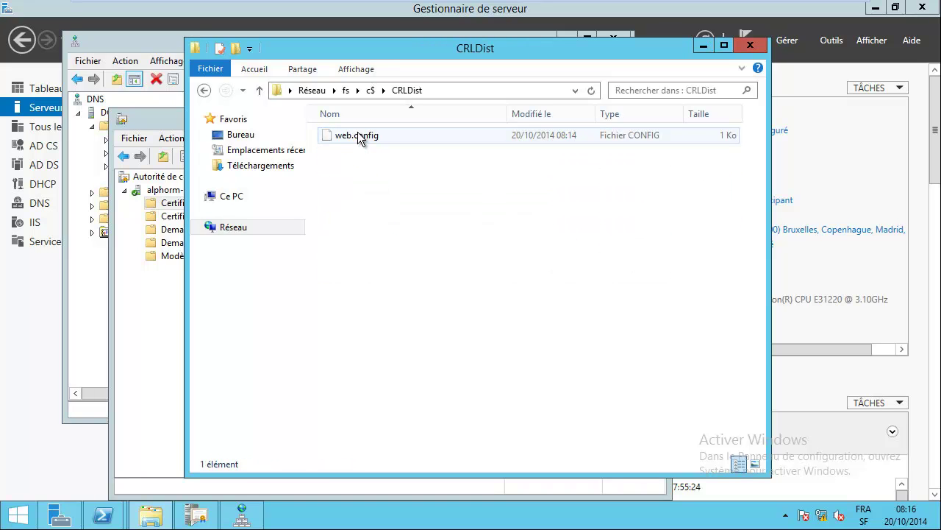
- Publish a new certificate revocation list (Nouvelle liste de révocation des certificats) and return to the CRLDist folder in File Explorer
{"action": "left_click", "coordinate": [703, 46]}
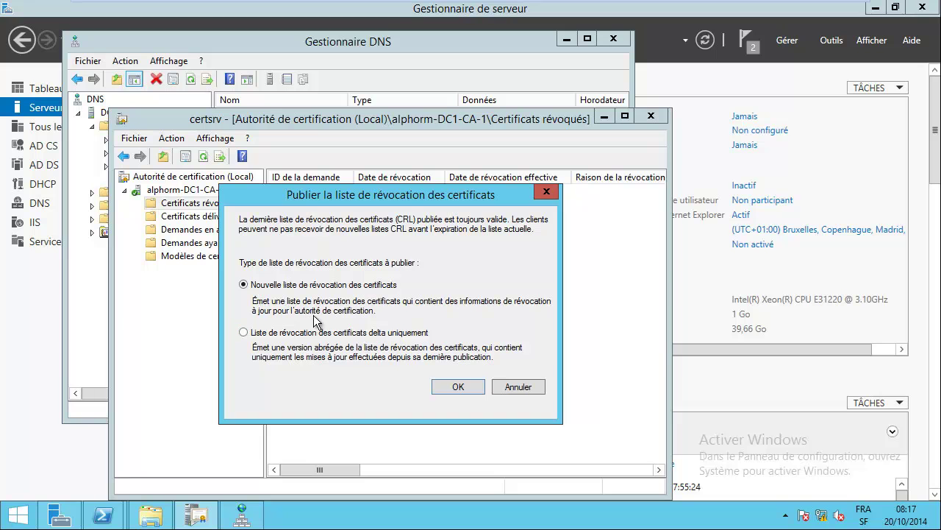
{"action": "left_click", "coordinate": [459, 385]}
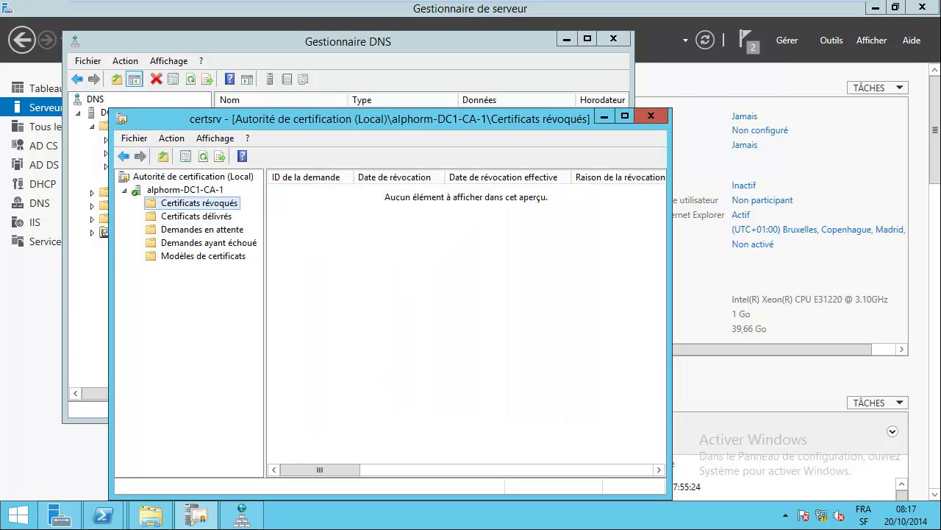
{"action": "key", "text": "alt+Tab"}
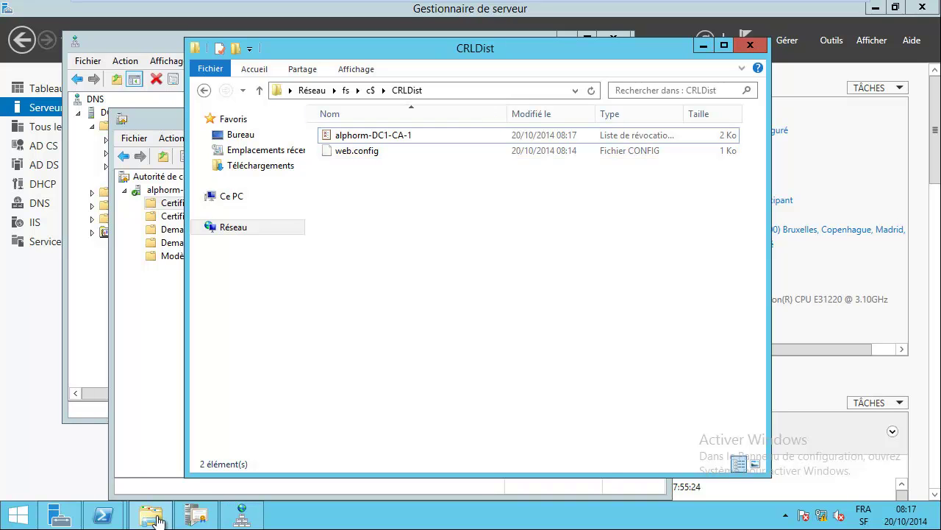
- Open the published alphorm-DC1-CA-1 revocation list with Extensions noyau de chiffrement, review its general information, and return to the certification authority console
{"action": "key", "text": "space"}
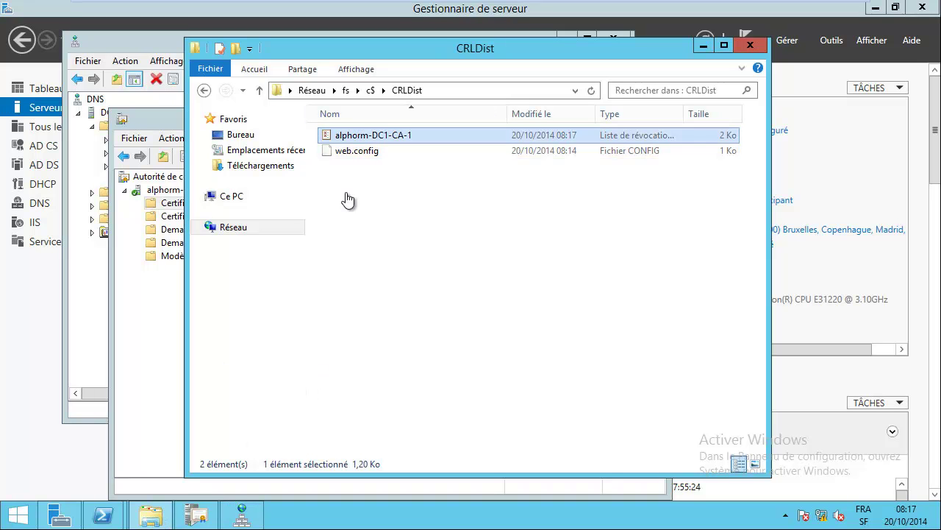
{"action": "right_click", "coordinate": [388, 139]}
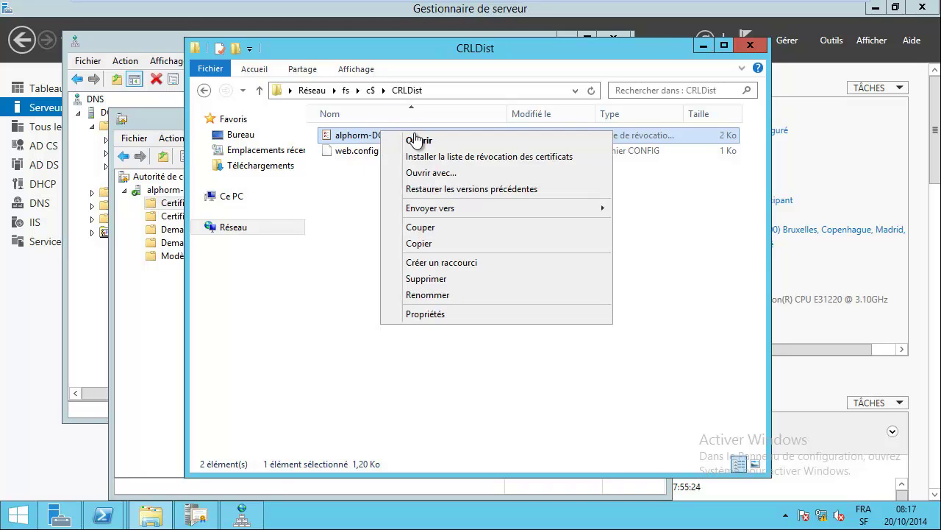
{"action": "left_click", "coordinate": [381, 138]}
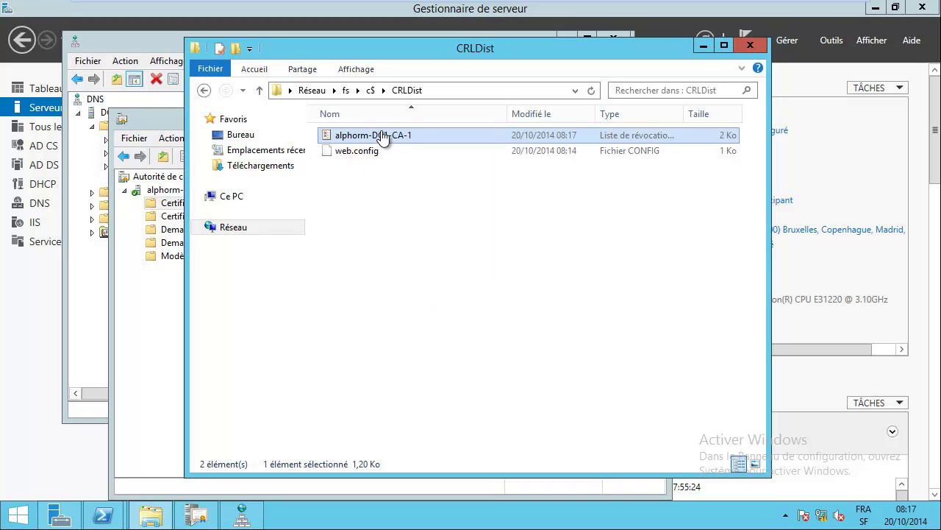
{"action": "double_click", "coordinate": [381, 139]}
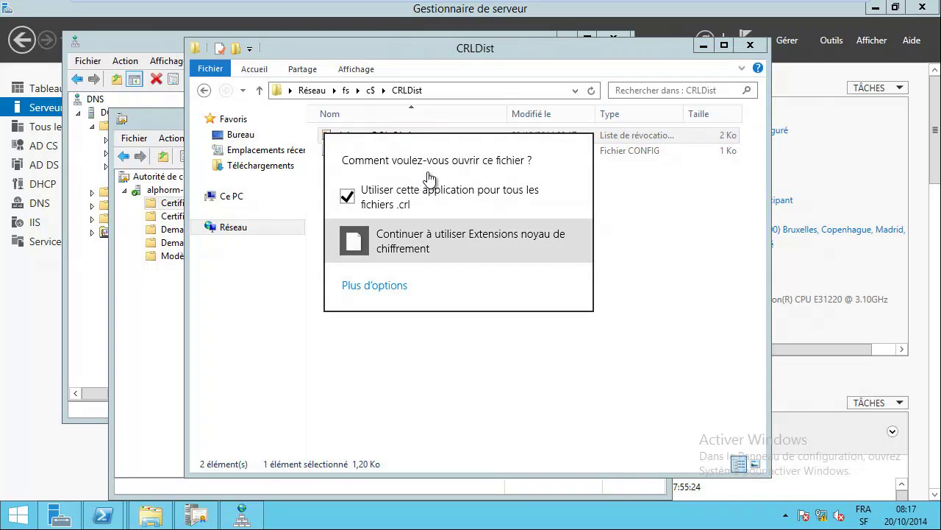
{"action": "left_click", "coordinate": [397, 254]}
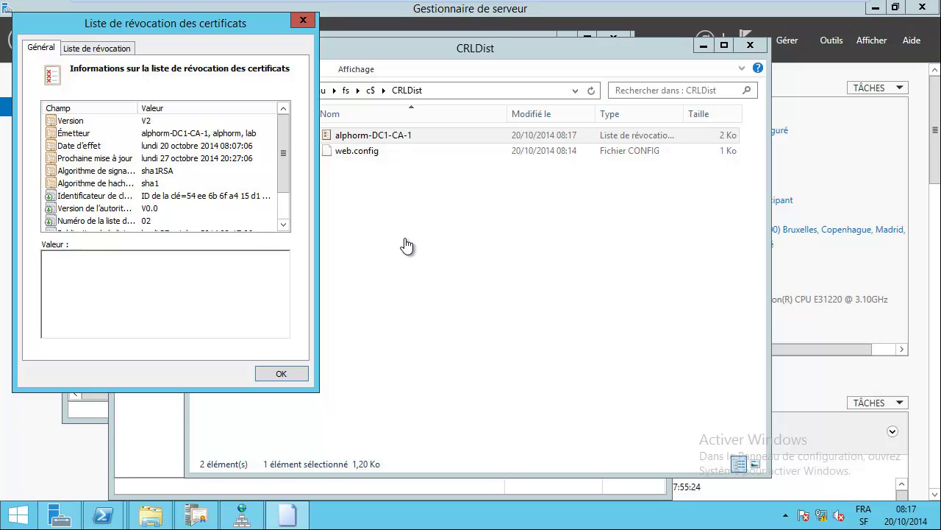
{"action": "scroll", "coordinate": [412, 147], "scroll_direction": "down", "scroll_amount": 1}
{"action": "scroll", "coordinate": [390, 142], "scroll_direction": "up", "scroll_amount": 1}
{"action": "scroll", "coordinate": [140, 165], "scroll_direction": "up", "scroll_amount": 1}
{"action": "key", "text": "Escape"}
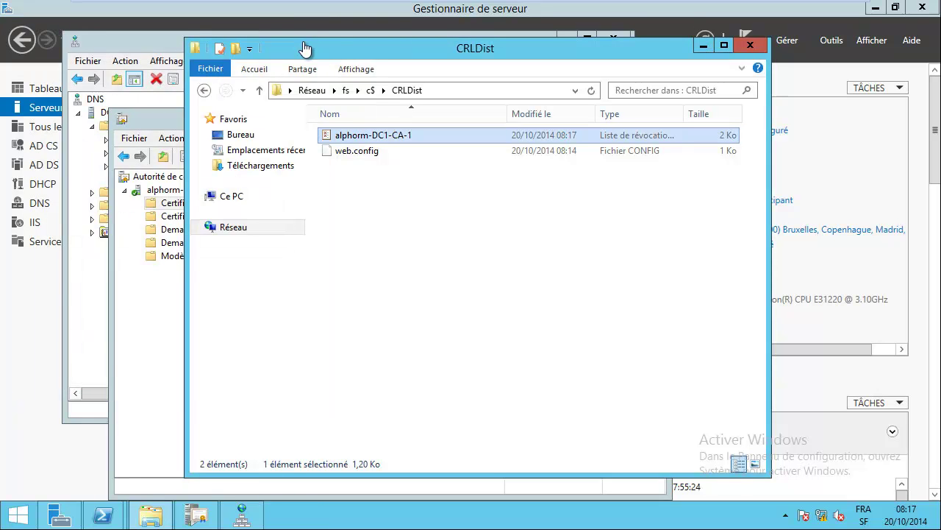
{"action": "key", "text": "alt+Tab"}
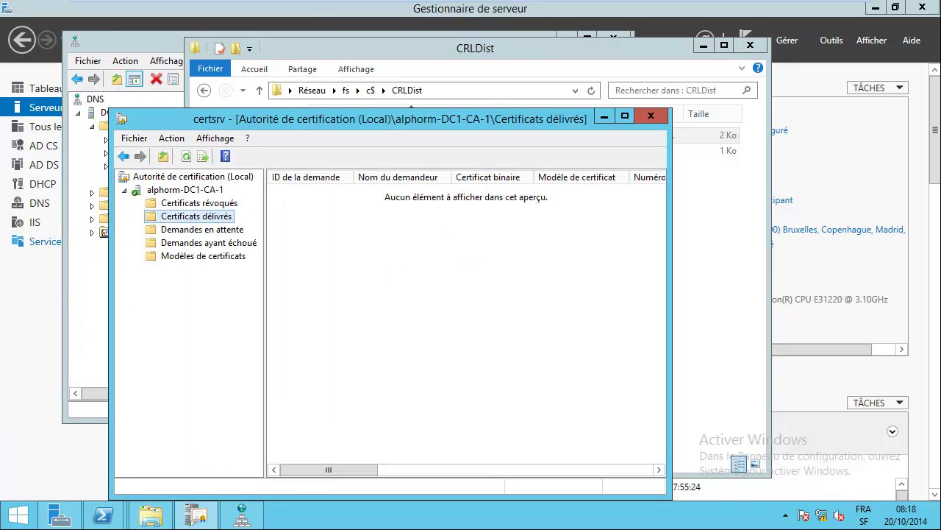